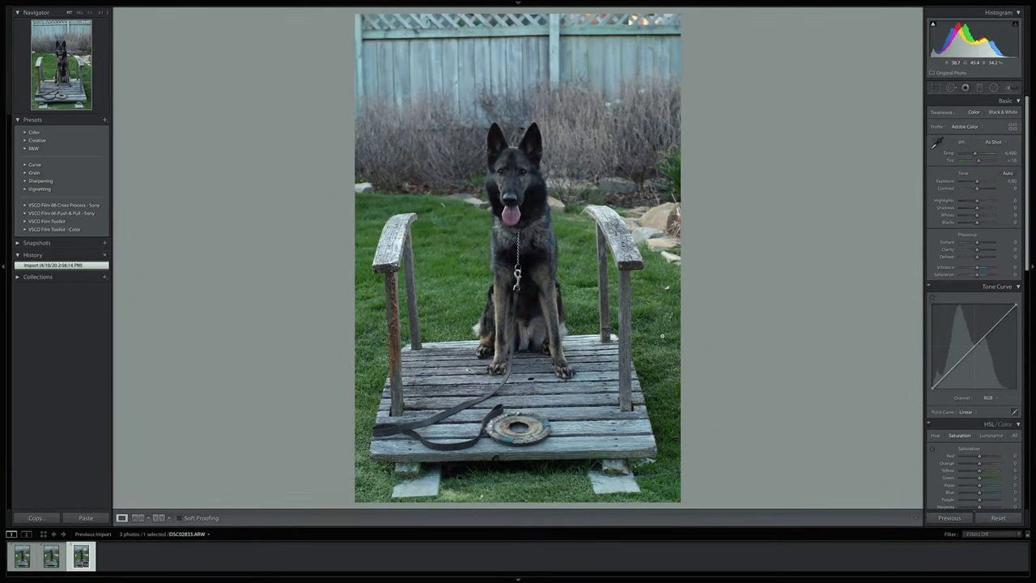
# - Create a virtual copy of the selected photo DSC02833.ARW
pyautogui.click(61, 564)
pyautogui.rightClick(78, 560)
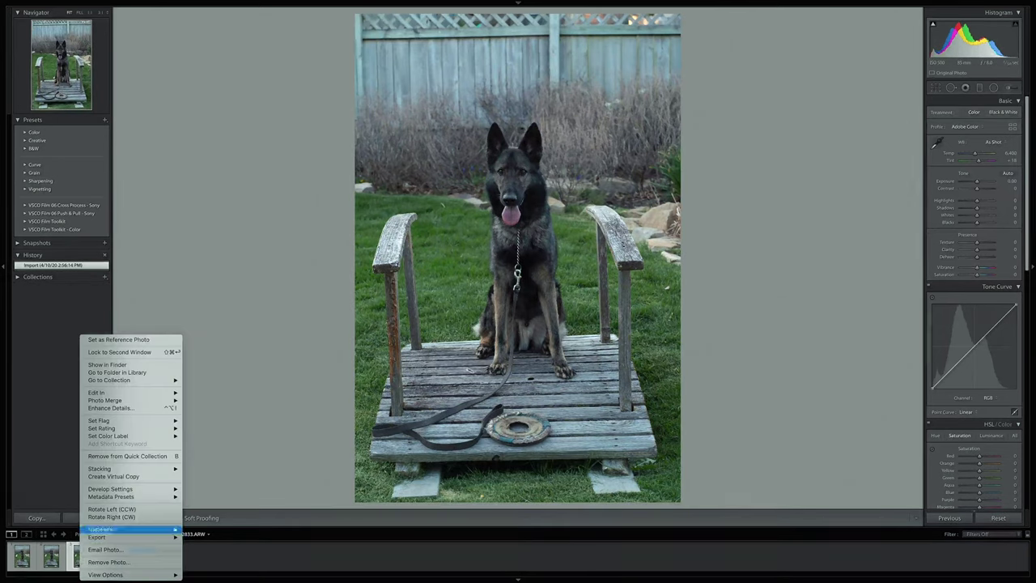
pyautogui.click(153, 477)
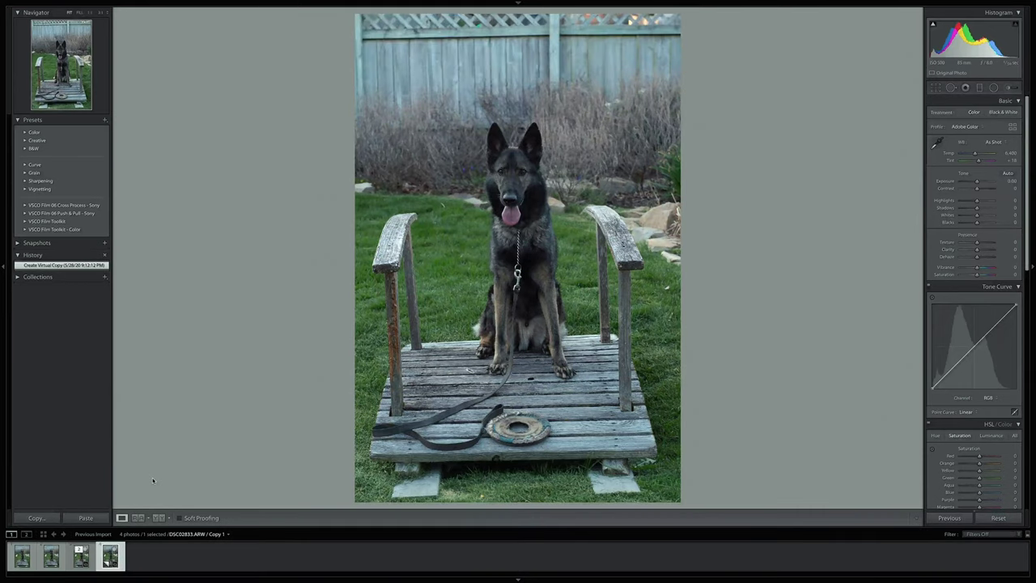
# - Crop the virtual copy to a 4 x 5 aspect ratio, shifting the photo down slightly within the crop frame
pyautogui.click(936, 88)
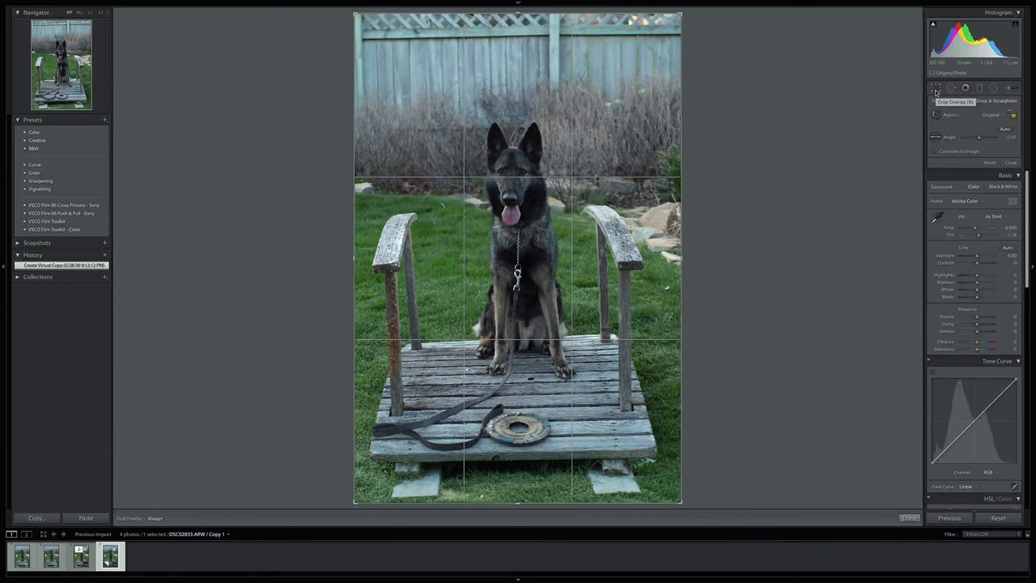
pyautogui.click(1003, 115)
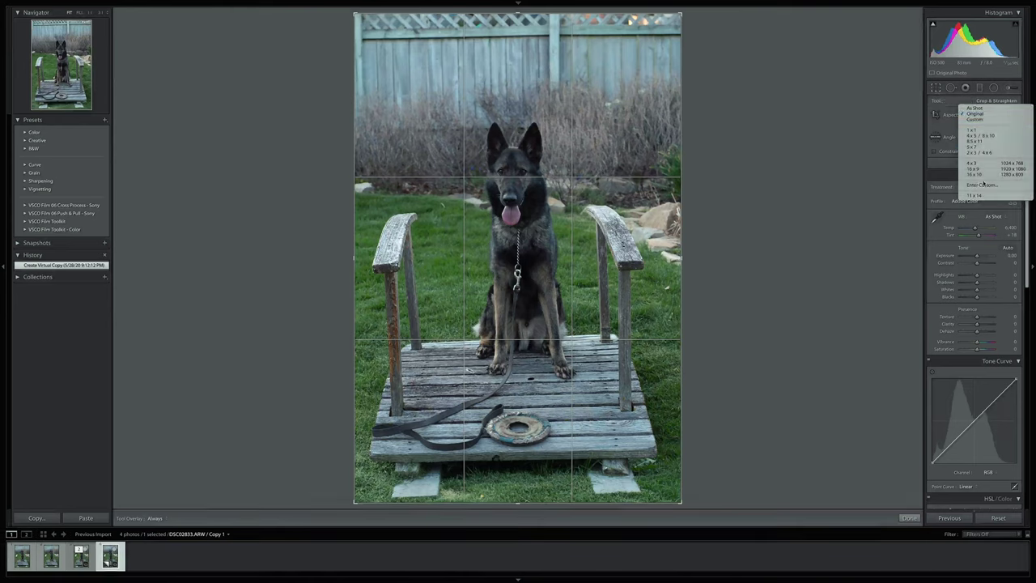
pyautogui.click(982, 185)
pyautogui.write('5')
pyautogui.press('Tab')
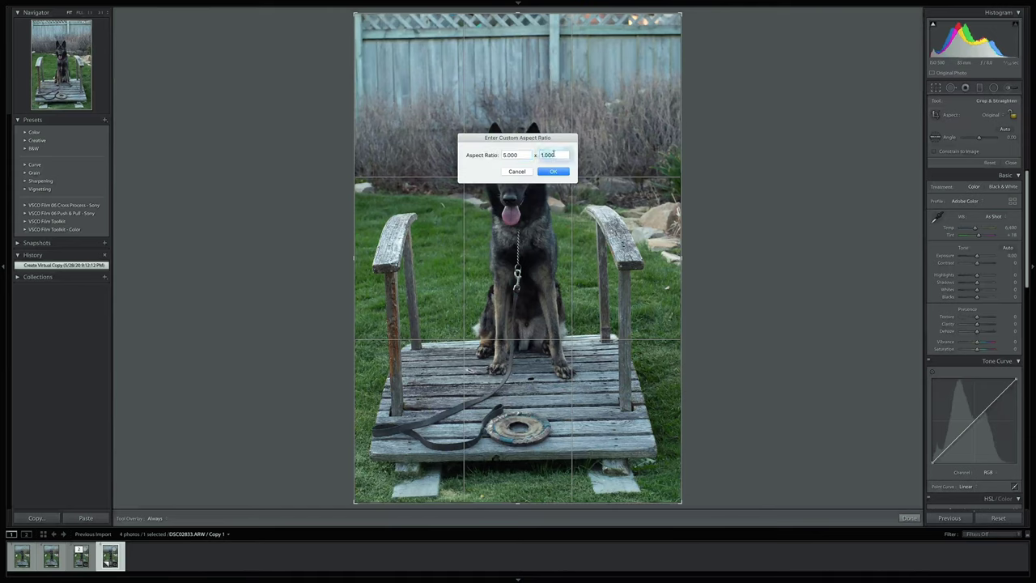
pyautogui.click(558, 172)
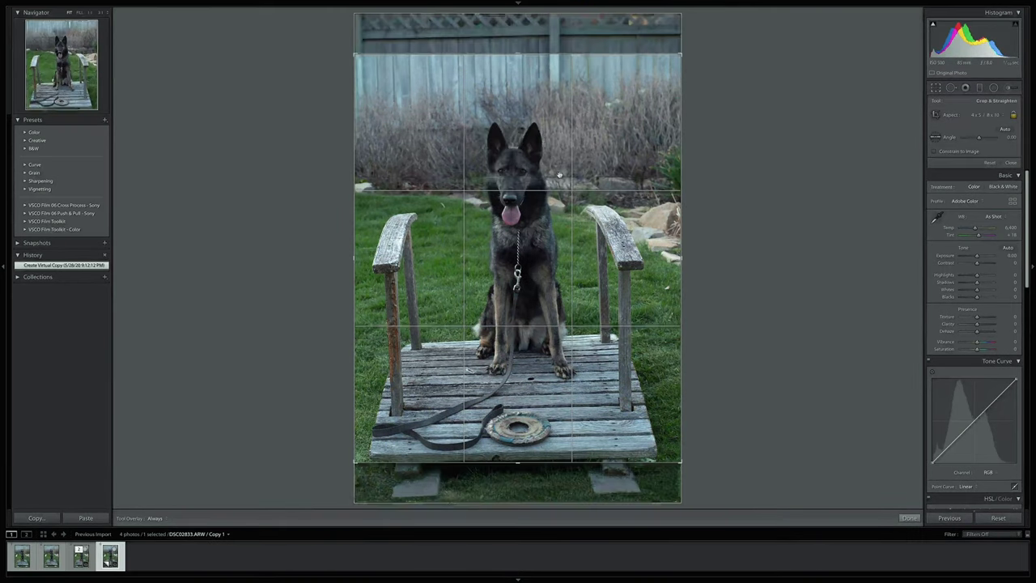
pyautogui.moveTo(560, 256); pyautogui.dragTo(560, 256)
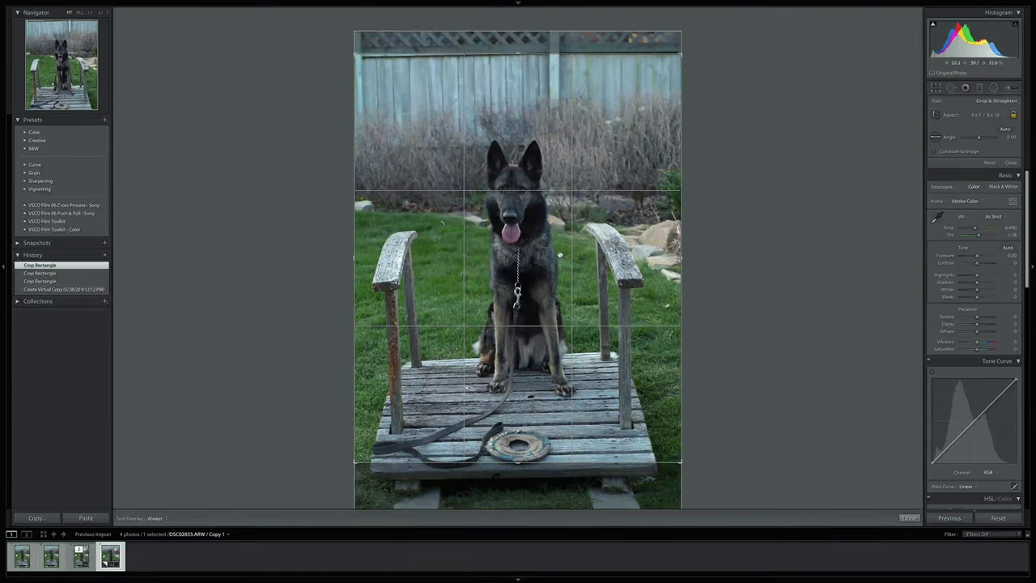
pyautogui.click(909, 519)
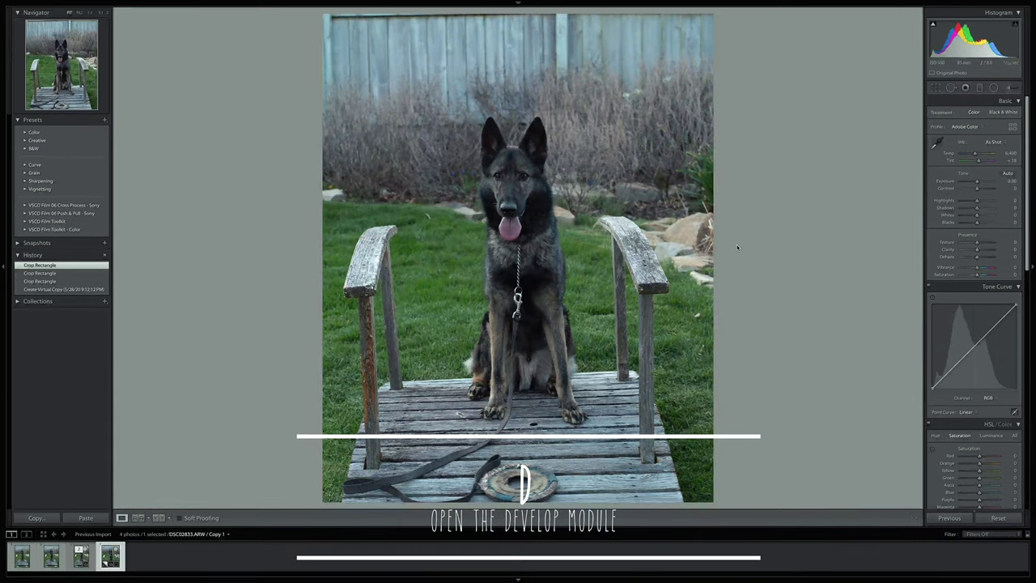
# - Set up an adjustment brush from the Burn Highlights effect with Clarity at 4, viewing the dog's face close up
pyautogui.moveTo(804, 22)
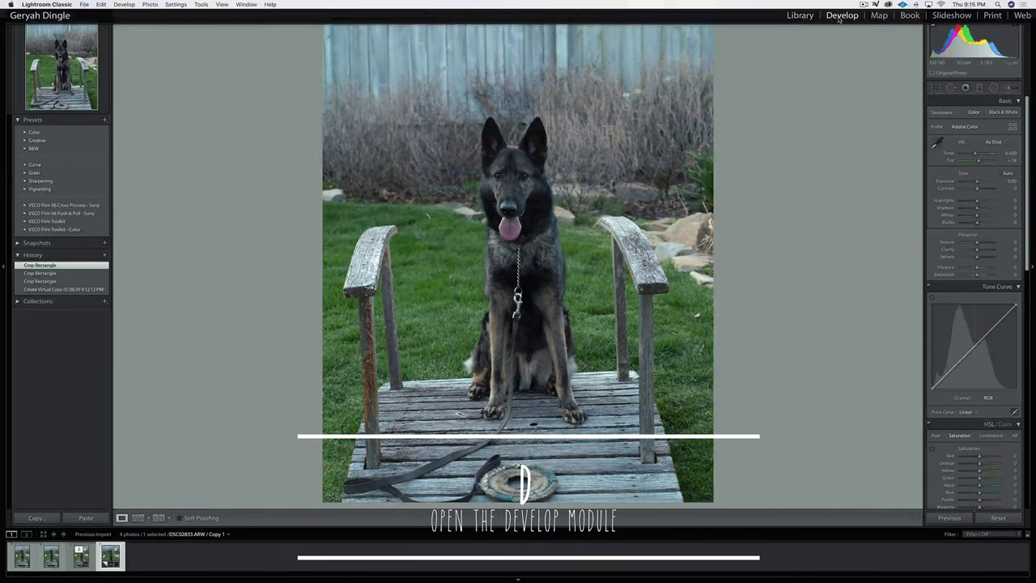
pyautogui.scroll(-10, 975, 104)
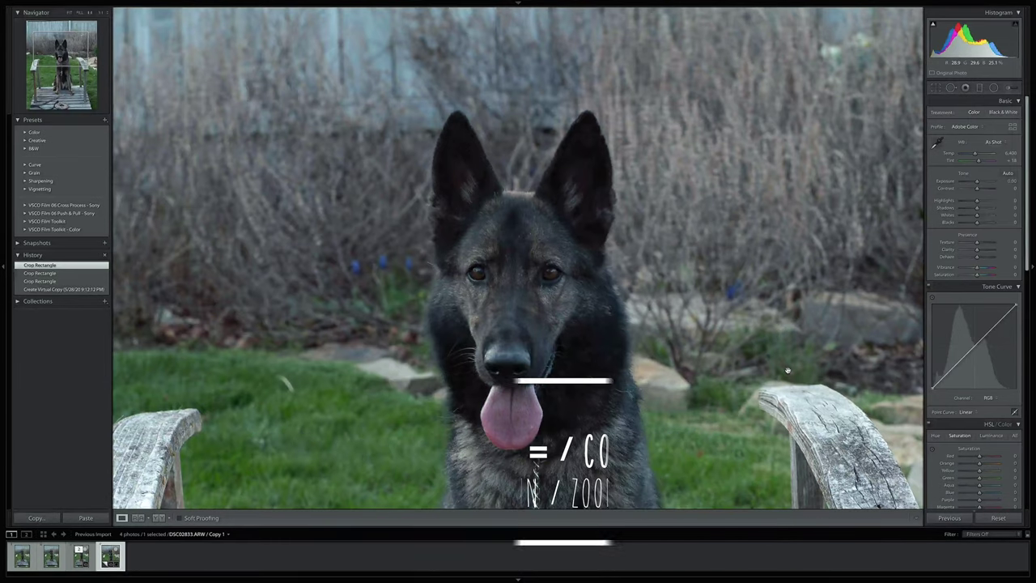
pyautogui.press('super+shift+=')
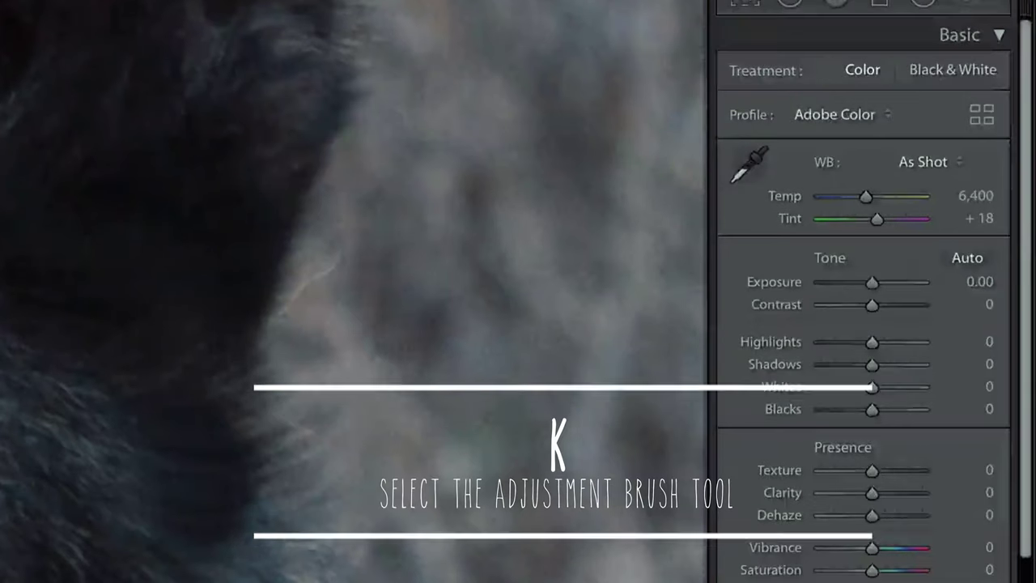
pyautogui.press('k')
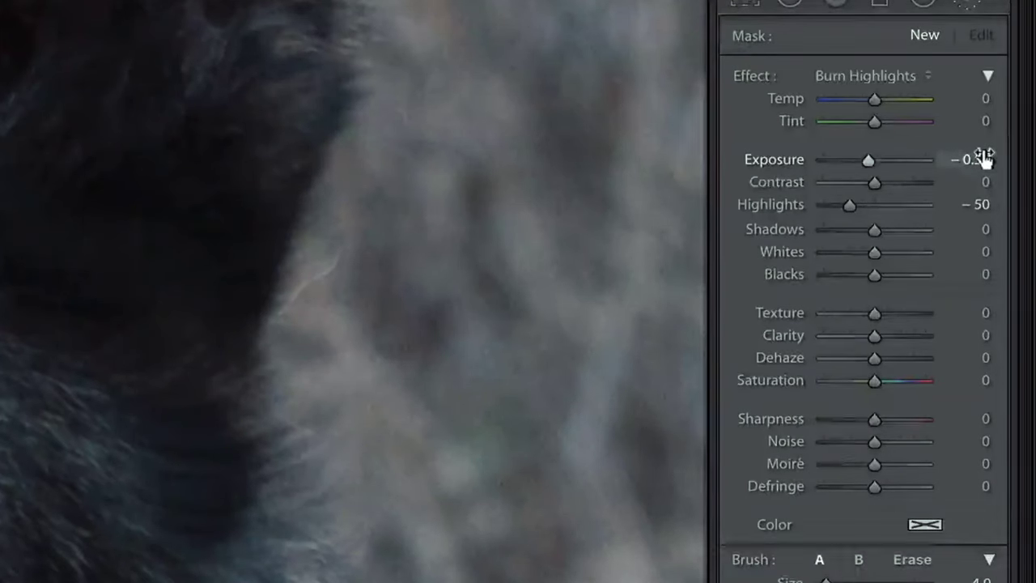
pyautogui.click(979, 335)
pyautogui.write('4')
pyautogui.press('Return')
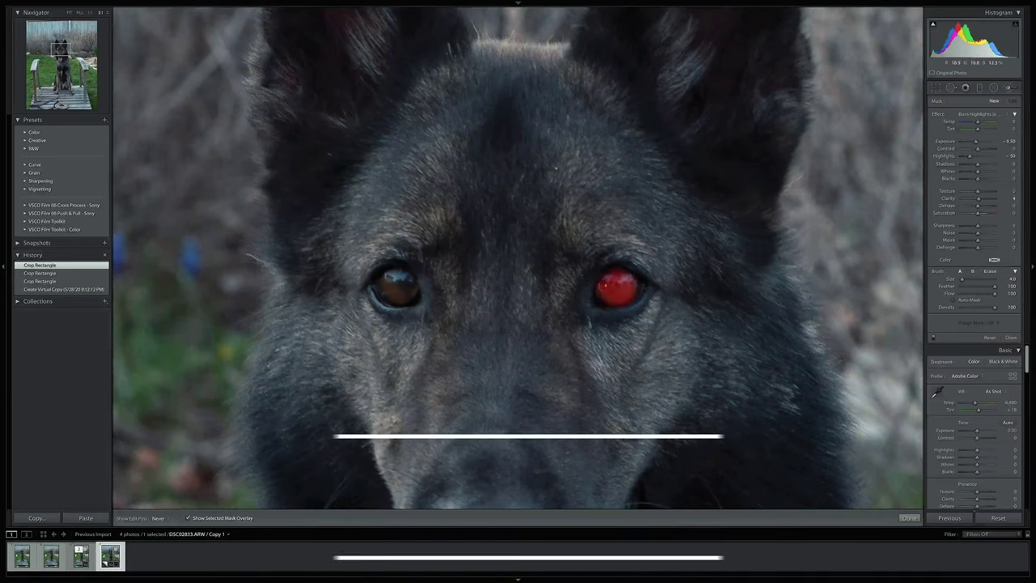
# - Paint the adjustment brush mask over both of the dog's eyes
pyautogui.moveTo(606, 286); pyautogui.dragTo(624, 288)
pyautogui.moveTo(385, 280)
pyautogui.mouseDown()
pyautogui.moveTo(403, 293)
pyautogui.moveTo(398, 282)
pyautogui.mouseUp()
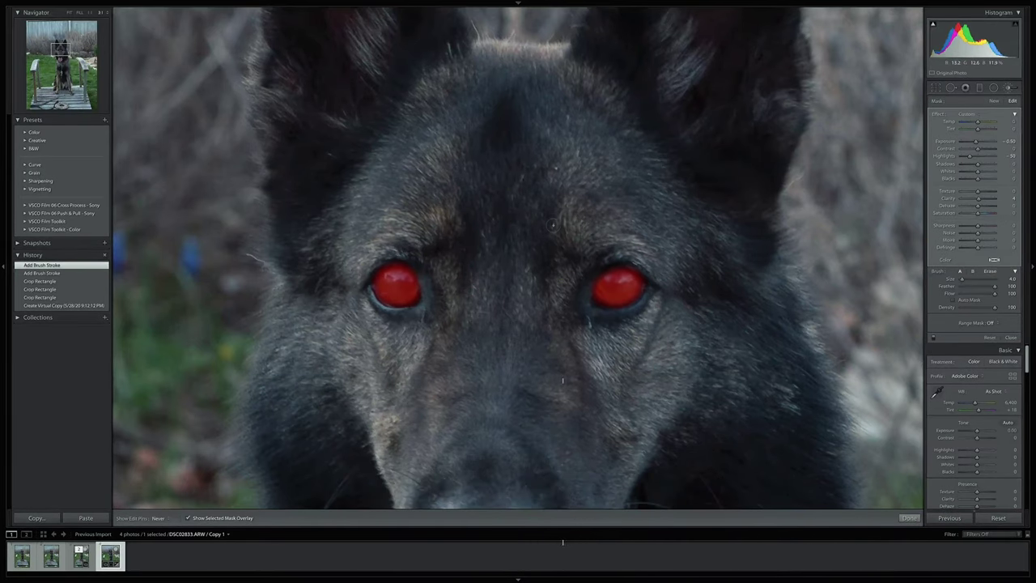
pyautogui.press('o')
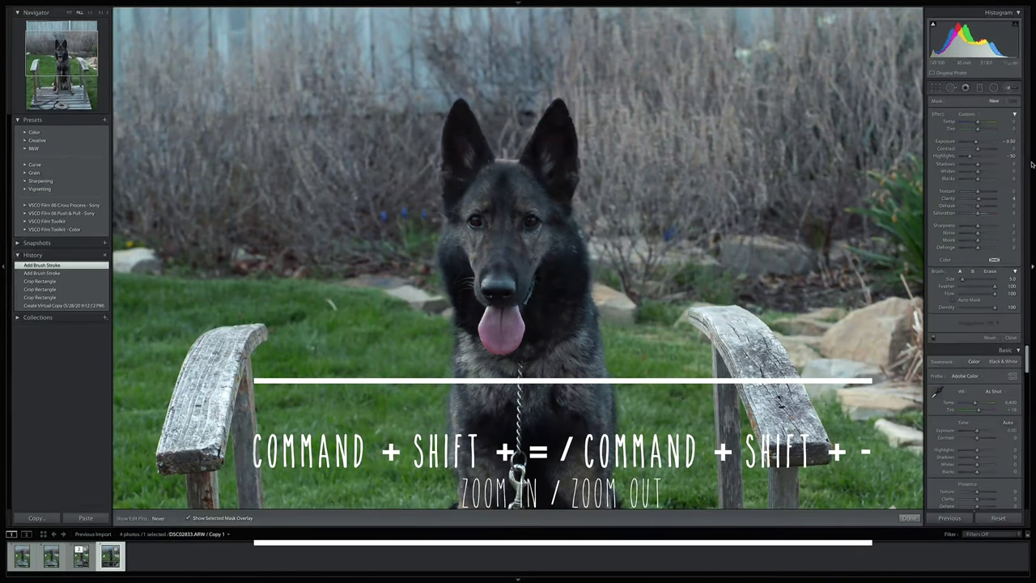
# - Reset the brush's Highlights and Clarity to 0, and paint a new mask over the upper part of both eyes
pyautogui.doubleClick(970, 156)
pyautogui.doubleClick(978, 198)
pyautogui.press('super+shift+equal')
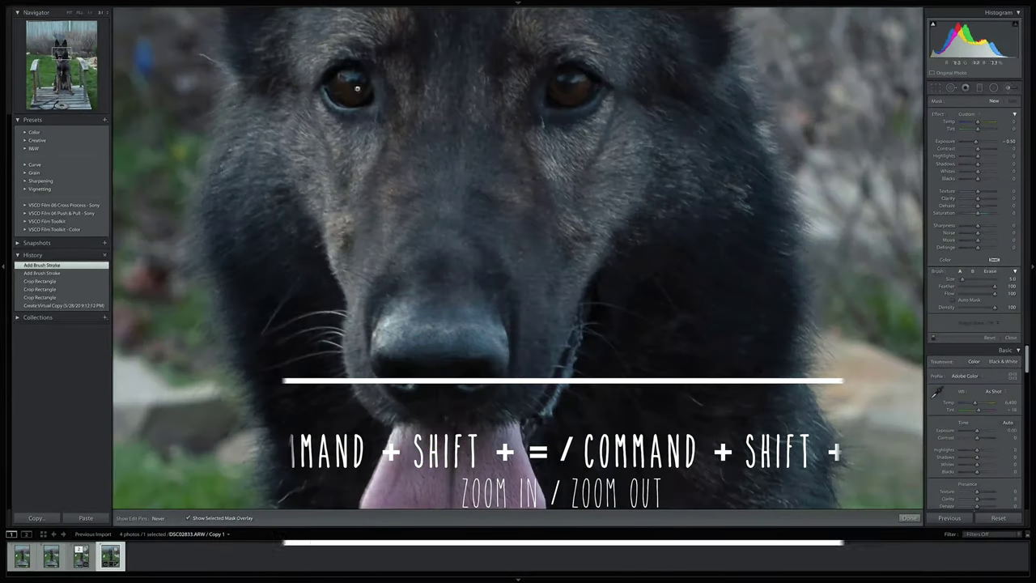
pyautogui.click(348, 77)
pyautogui.moveTo(359, 84); pyautogui.dragTo(368, 86)
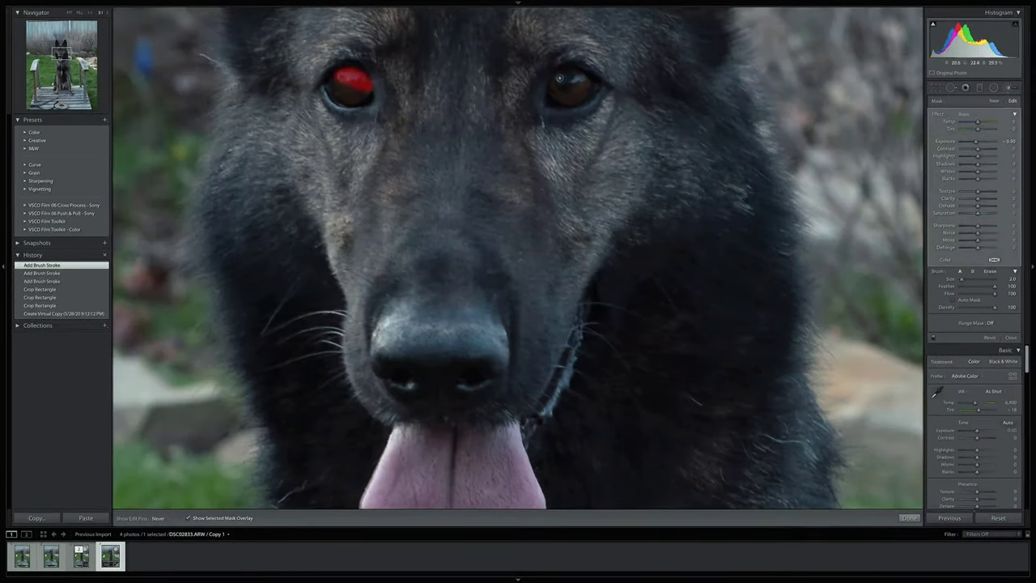
pyautogui.click(576, 77)
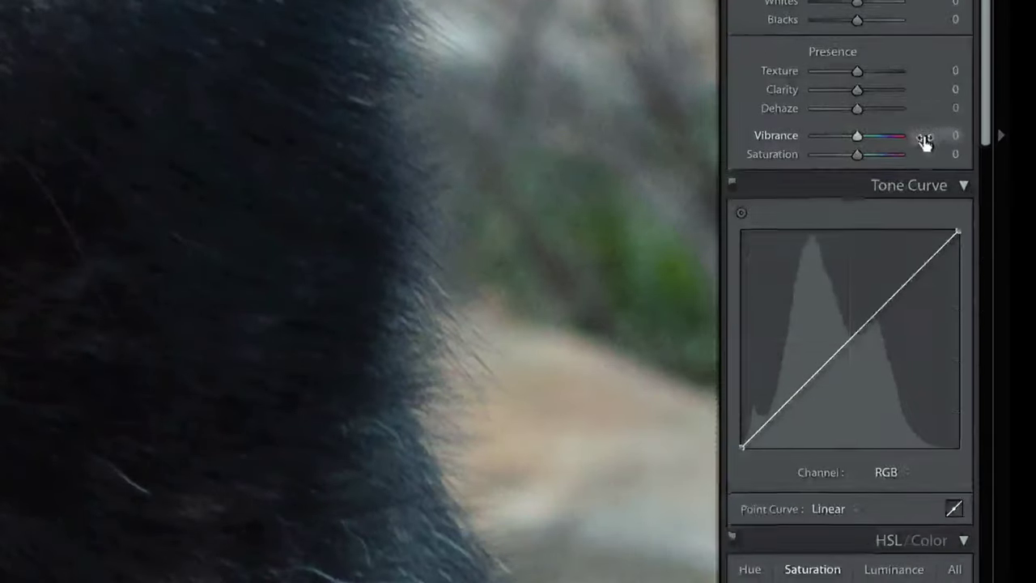
# - Set the whole photo's Sharpening amount to 33 and its Clarity to +4
pyautogui.scroll(-5, 955, 97)
pyautogui.scroll(-10, 992, 81)
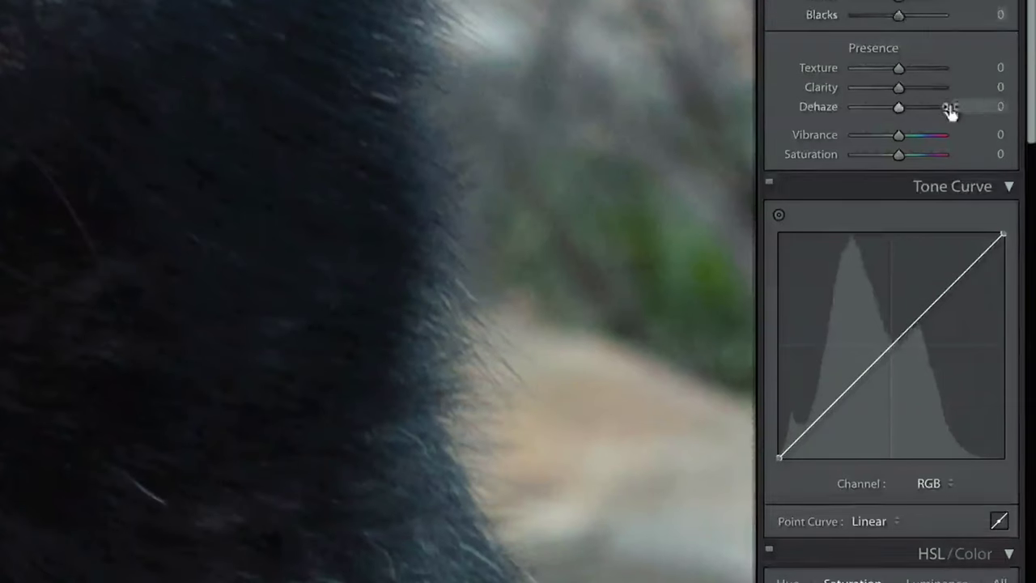
pyautogui.click(1000, 87)
pyautogui.write('4')
pyautogui.press('Return')
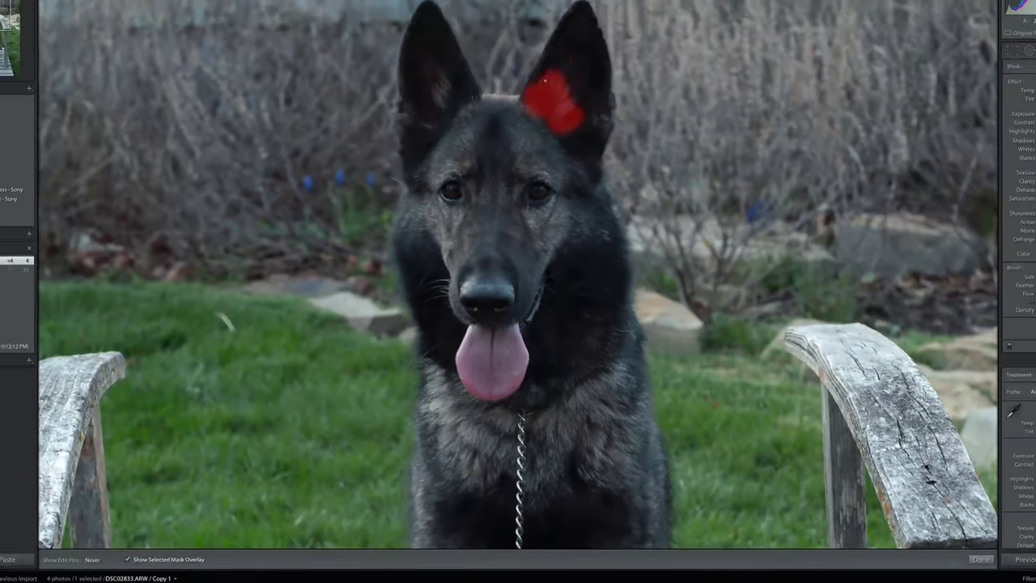
# - Paint an adjustment brush mask with Clarity 4 over the dog's ears, forehead, face and neck fur
pyautogui.moveTo(555, 105); pyautogui.dragTo(575, 182)
pyautogui.moveTo(518, 138); pyautogui.dragTo(446, 68)
pyautogui.moveTo(396, 77)
pyautogui.mouseDown()
pyautogui.moveTo(247, 85)
pyautogui.moveTo(352, 234)
pyautogui.mouseUp()
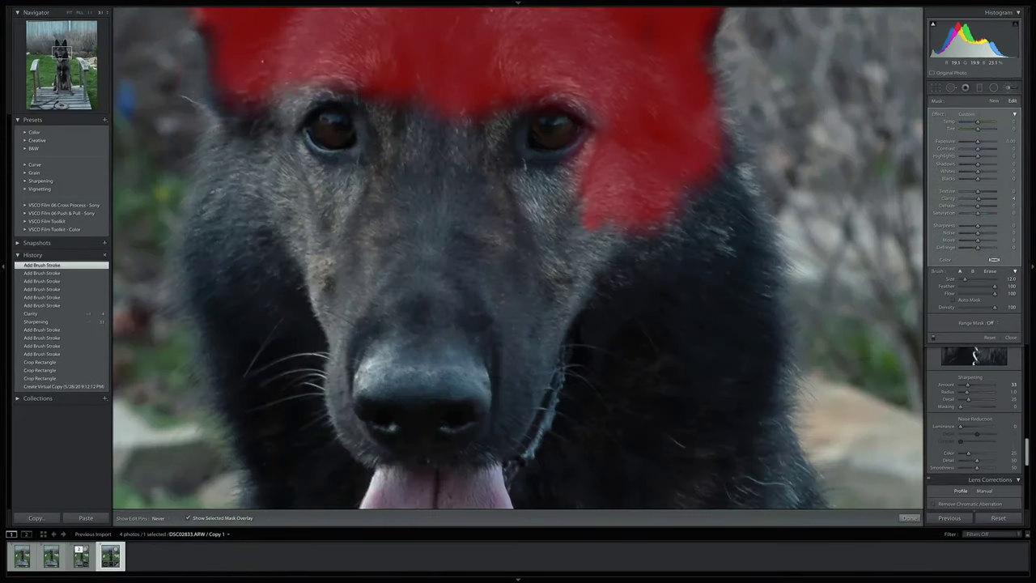
pyautogui.moveTo(356, 109); pyautogui.dragTo(360, 158)
pyautogui.moveTo(522, 105); pyautogui.dragTo(509, 130)
pyautogui.moveTo(566, 162); pyautogui.dragTo(510, 154)
pyautogui.moveTo(477, 122); pyautogui.dragTo(405, 182)
pyautogui.scroll(6, 493, 210)
pyautogui.moveTo(502, 210); pyautogui.dragTo(381, 332)
pyautogui.moveTo(421, 405); pyautogui.dragTo(705, 186)
pyautogui.moveTo(226, 275)
pyautogui.mouseDown()
pyautogui.moveTo(234, 316)
pyautogui.moveTo(340, 453)
pyautogui.mouseUp()
pyautogui.moveTo(583, 348); pyautogui.dragTo(534, 449)
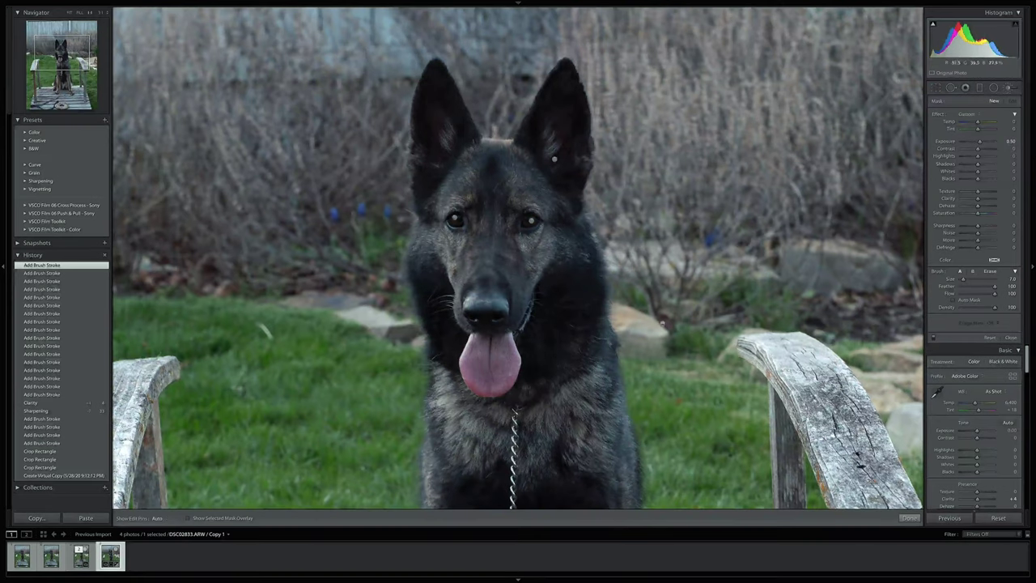
# - Brighten the dog's tongue with a Dodge brush at Exposure 0.50, and reduce the brush size to 2
pyautogui.scroll(-1, 492, 368)
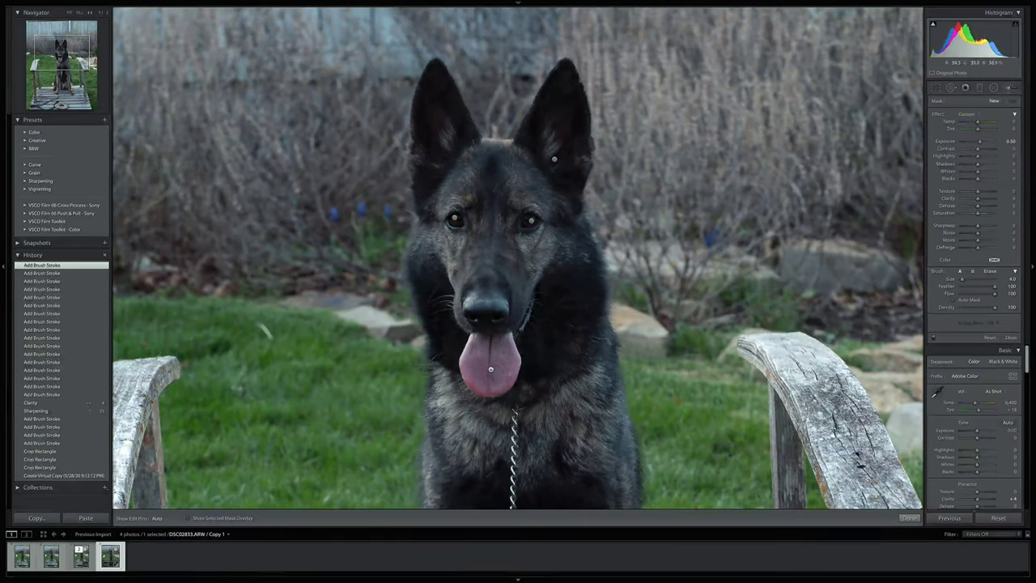
pyautogui.moveTo(491, 366); pyautogui.dragTo(493, 365)
pyautogui.press('o')
pyautogui.press('[')
pyautogui.press('[')
pyautogui.press('[')
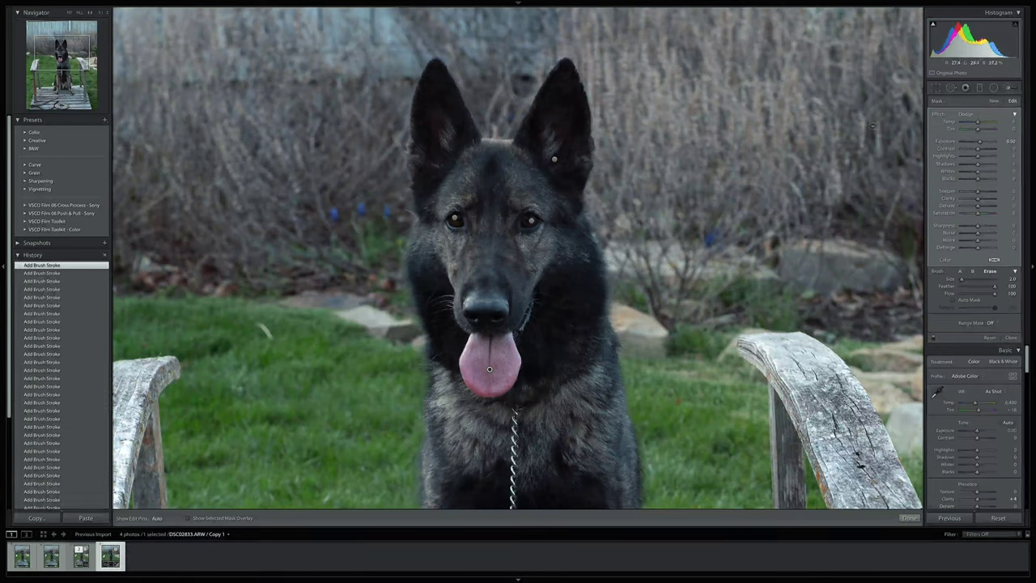
# - Save the current brush settings as a new effect preset named Disney Tongue
pyautogui.click(968, 114)
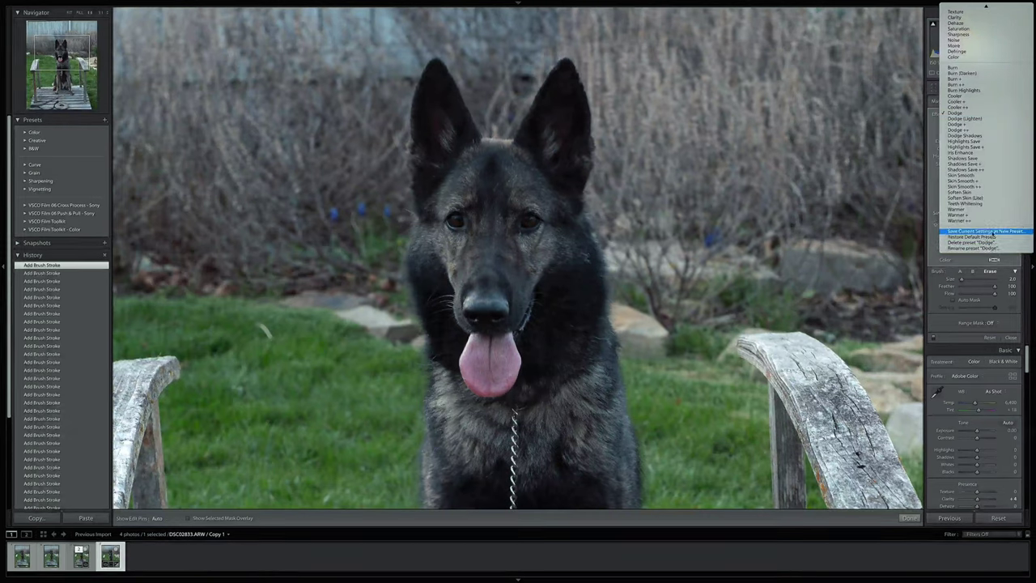
pyautogui.click(993, 232)
pyautogui.write('Disney To')
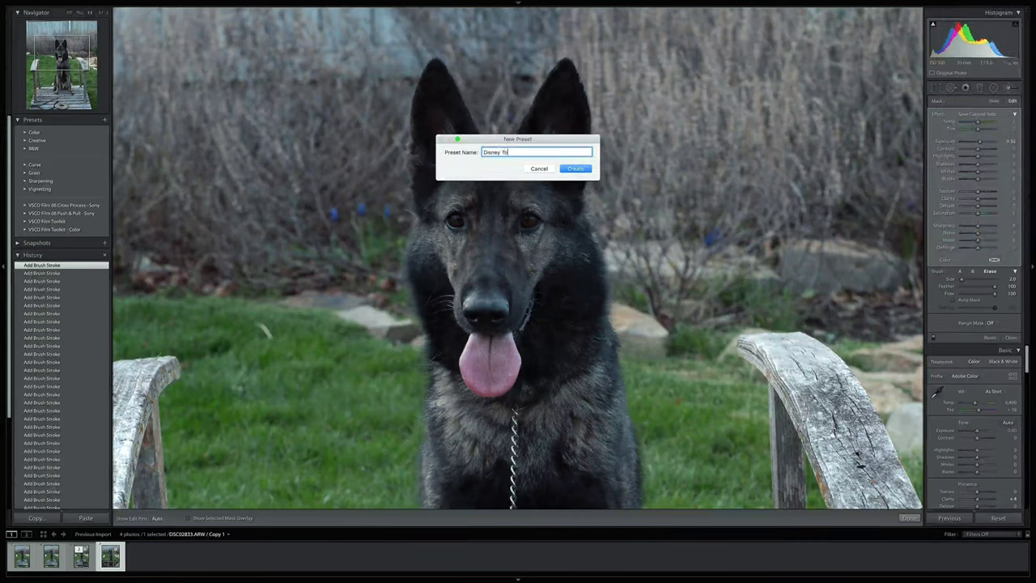
pyautogui.write('ngu')
pyautogui.click(576, 168)
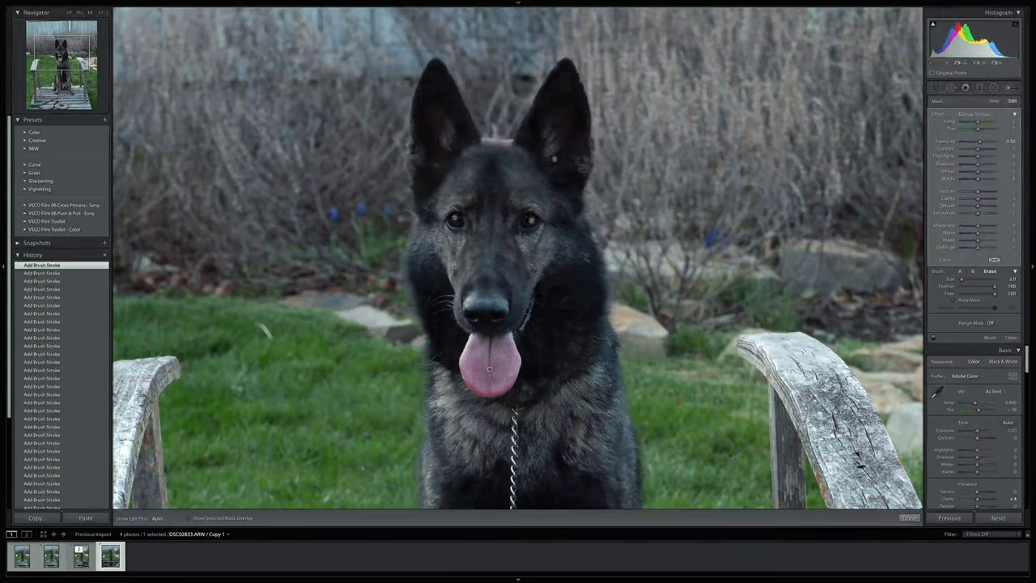
pyautogui.click(993, 115)
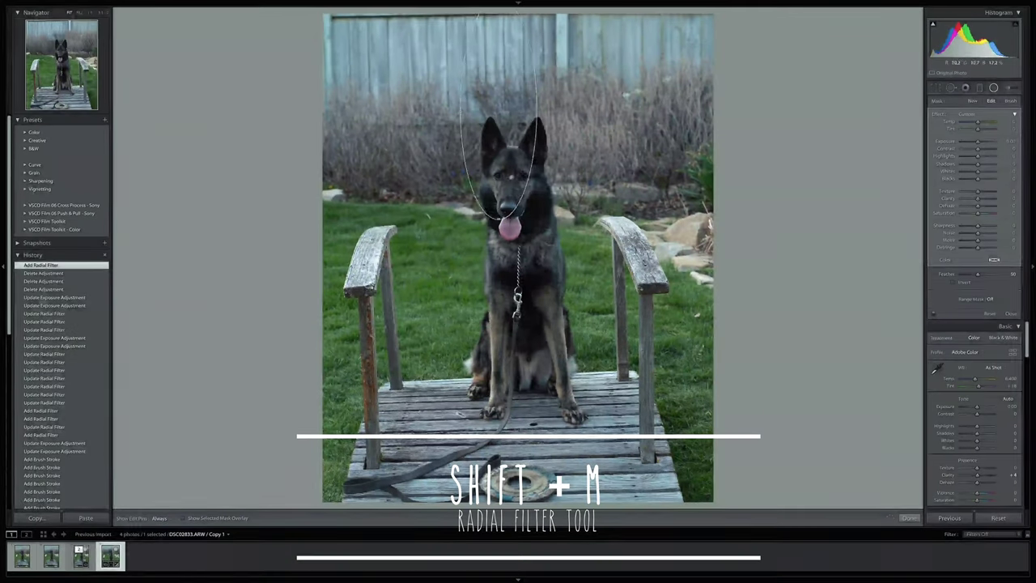
# - Position and reshape the radial filter into a tall ellipse enclosing the dog from above its ears to its paws
pyautogui.moveTo(511, 176); pyautogui.dragTo(525, 298)
pyautogui.moveTo(553, 227); pyautogui.dragTo(569, 227)
pyautogui.moveTo(522, 293); pyautogui.dragTo(521, 282)
pyautogui.moveTo(514, 330); pyautogui.dragTo(514, 340)
pyautogui.moveTo(521, 275); pyautogui.dragTo(522, 282)
pyautogui.moveTo(515, 346); pyautogui.dragTo(523, 380)
pyautogui.moveTo(570, 245); pyautogui.dragTo(574, 245)
pyautogui.moveTo(518, 402); pyautogui.dragTo(518, 404)
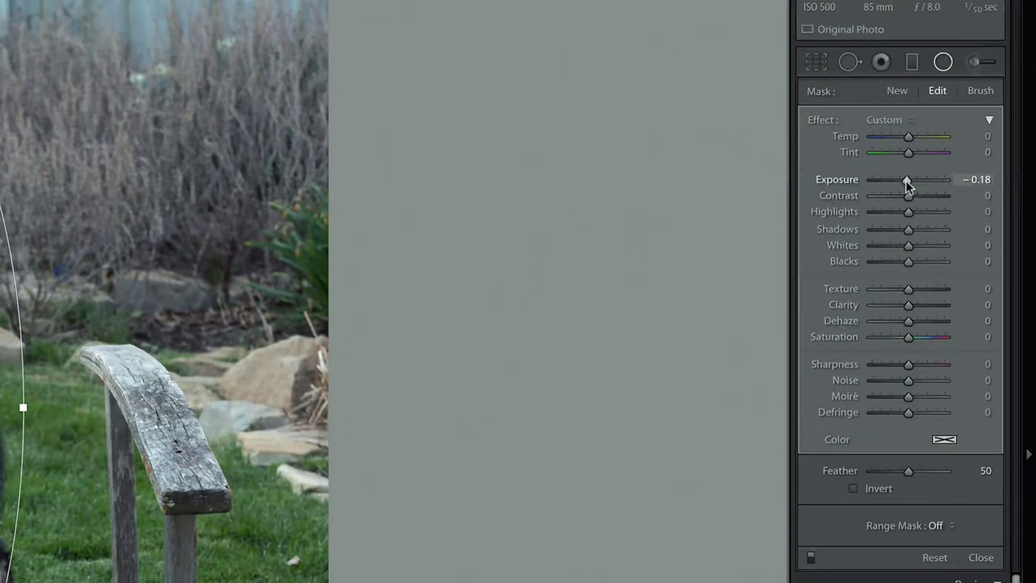
# - Set the radial filter's Exposure to -0.32, lower its Sharpness slightly, and finish the filter
pyautogui.moveTo(909, 184); pyautogui.dragTo(906, 185)
pyautogui.moveTo(910, 365); pyautogui.dragTo(908, 364)
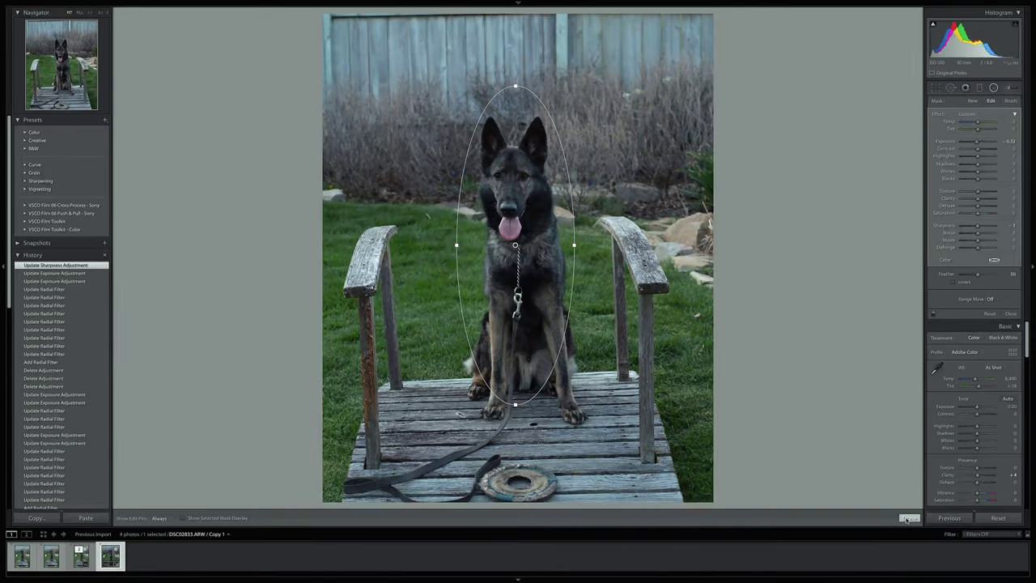
pyautogui.click(908, 518)
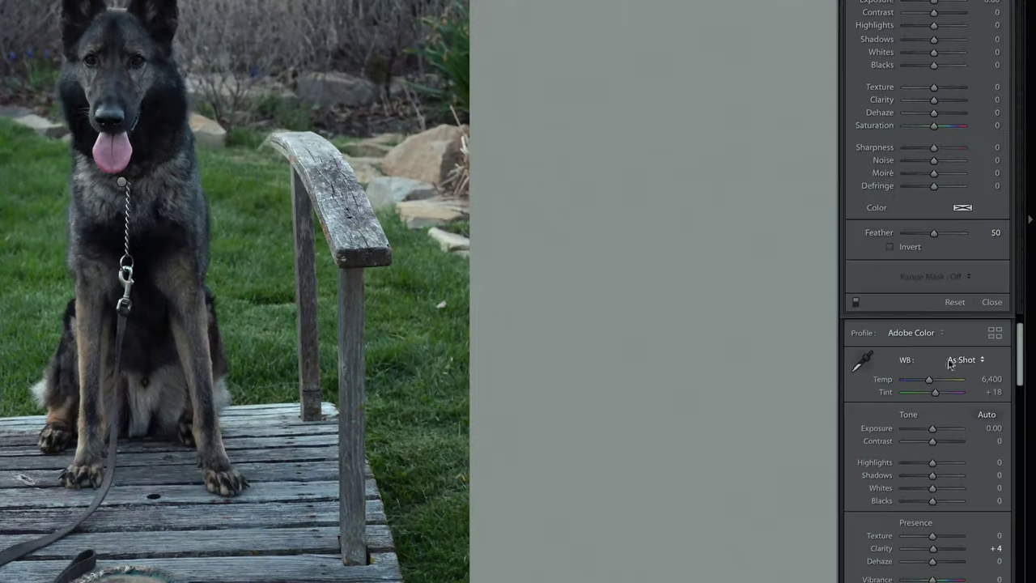
# - Set the photo's white balance to Auto
pyautogui.click(984, 359)
pyautogui.click(982, 369)
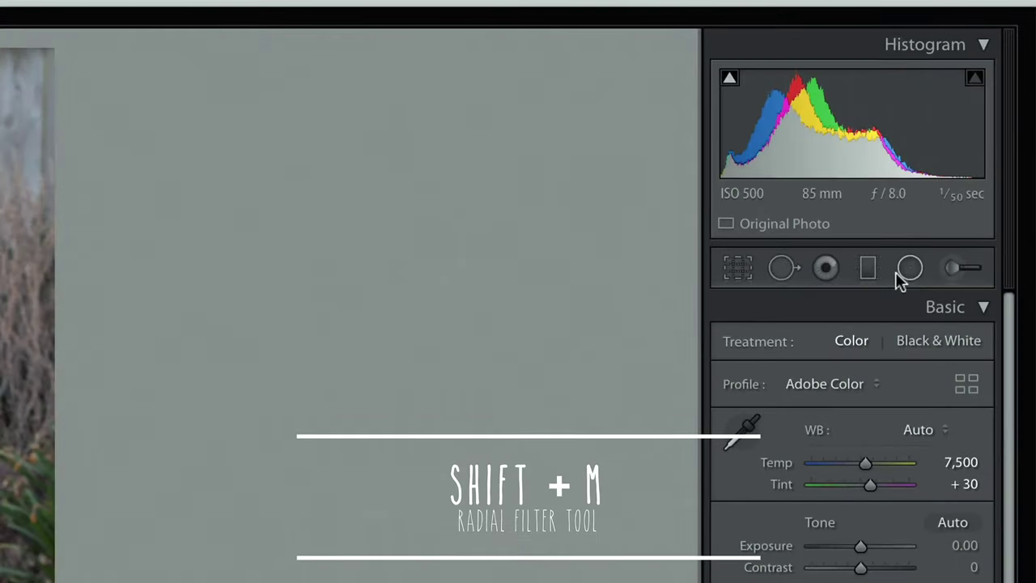
# - Draw a new radial filter, center it on the dog, and narrow it to a tall ellipse around the body
pyautogui.click(902, 270)
pyautogui.moveTo(508, 131); pyautogui.dragTo(583, 299)
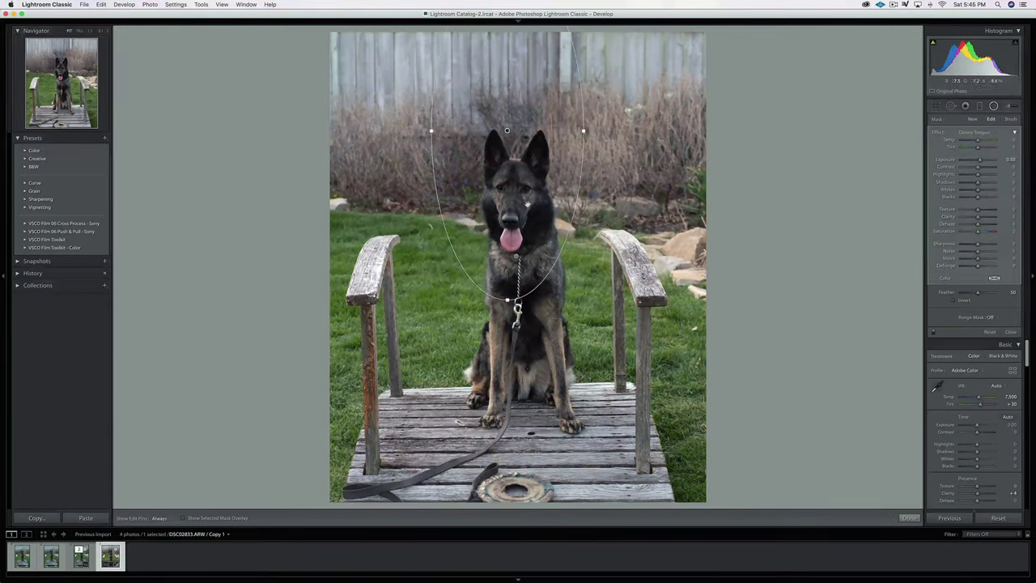
pyautogui.moveTo(528, 205); pyautogui.dragTo(542, 343)
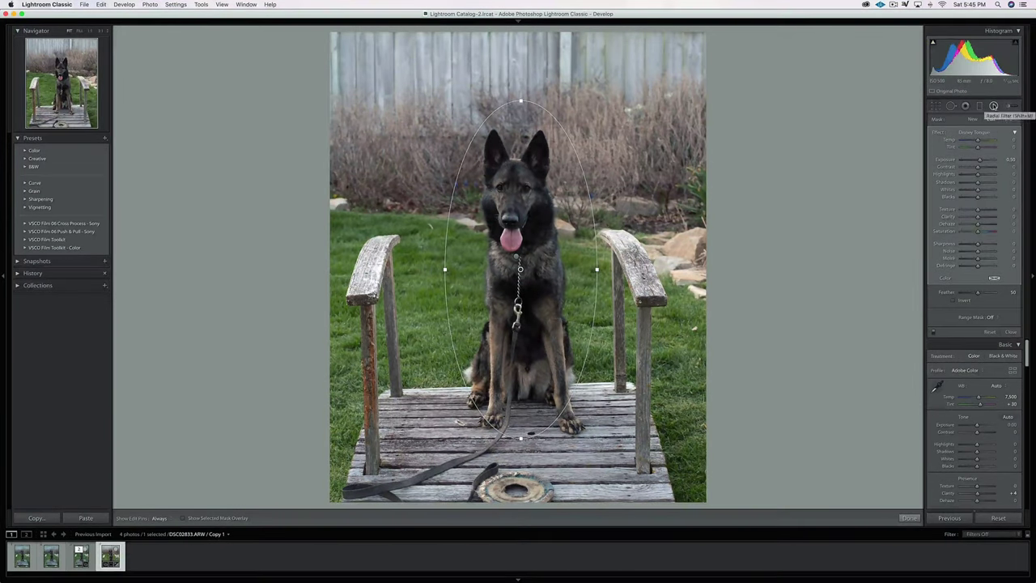
pyautogui.moveTo(597, 270); pyautogui.dragTo(532, 296)
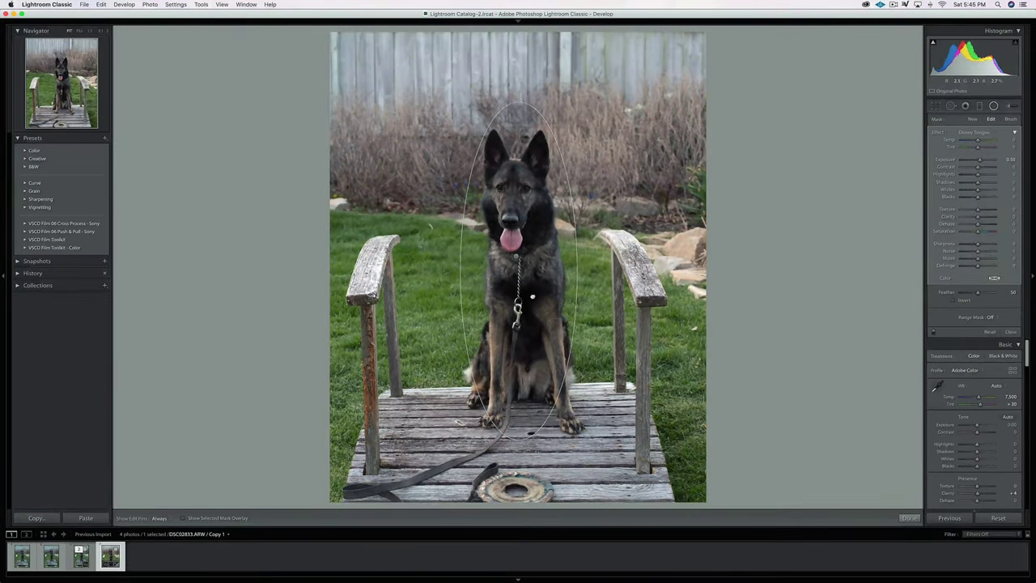
# - Refine the new radial filter's ellipse so it fits closely around the dog from above the ears to the front paws
pyautogui.moveTo(518, 439); pyautogui.dragTo(520, 449)
pyautogui.moveTo(577, 273); pyautogui.dragTo(584, 274)
pyautogui.moveTo(455, 274); pyautogui.dragTo(465, 275)
pyautogui.moveTo(556, 403)
pyautogui.mouseDown()
pyautogui.moveTo(544, 416)
pyautogui.moveTo(558, 411)
pyautogui.mouseUp()
pyautogui.moveTo(519, 448); pyautogui.dragTo(519, 451)
pyautogui.moveTo(467, 270); pyautogui.dragTo(460, 271)
pyautogui.moveTo(519, 451); pyautogui.dragTo(519, 433)
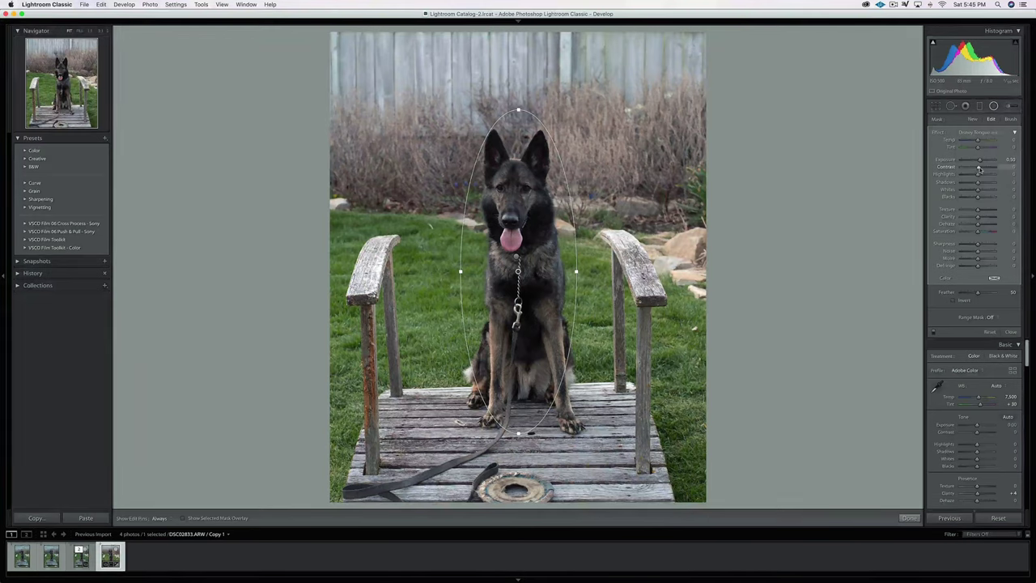
# - Set the radial filter's Contrast to 40 and Highlights to -18, and lower its Shadows moderately
pyautogui.moveTo(985, 167); pyautogui.dragTo(987, 168)
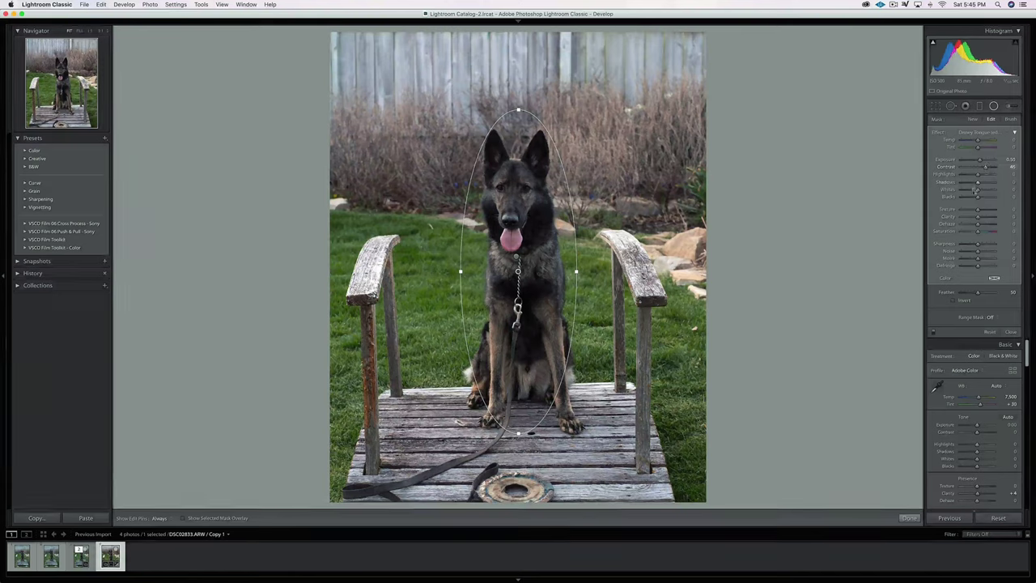
pyautogui.moveTo(975, 175); pyautogui.dragTo(974, 175)
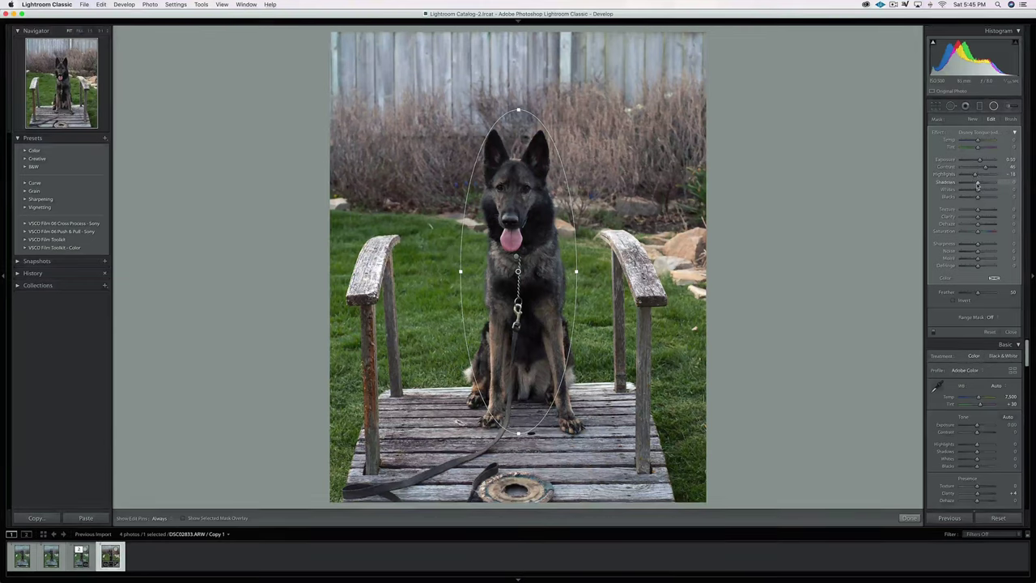
pyautogui.moveTo(978, 185); pyautogui.dragTo(972, 184)
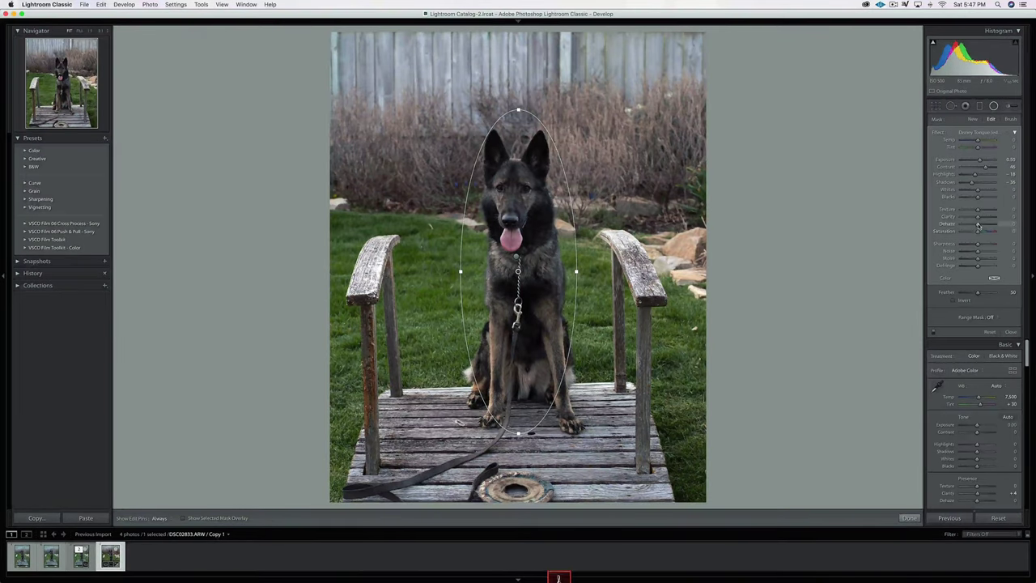
# - Set the radial filter's Dehaze to 28 and Temp to -20, and raise its Saturation slightly
pyautogui.moveTo(980, 227); pyautogui.dragTo(983, 228)
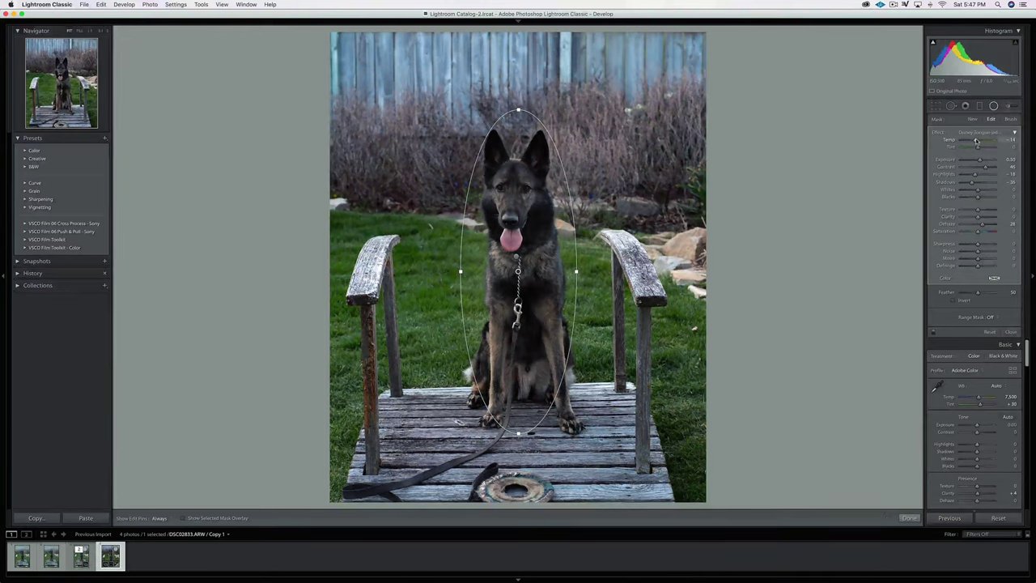
pyautogui.moveTo(978, 141); pyautogui.dragTo(975, 143)
pyautogui.moveTo(975, 141)
pyautogui.mouseDown()
pyautogui.moveTo(962, 140)
pyautogui.moveTo(975, 143)
pyautogui.mouseUp()
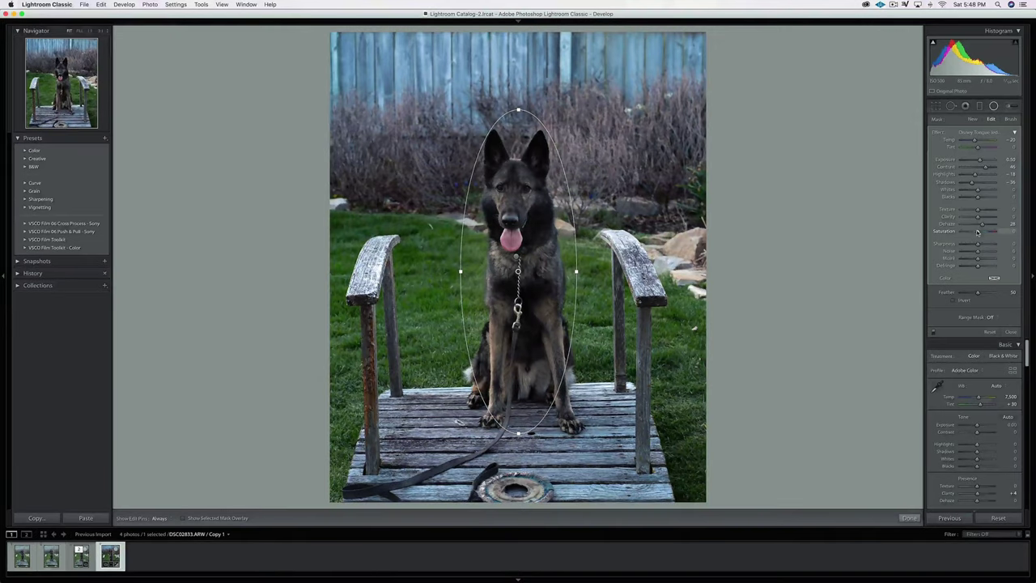
pyautogui.moveTo(983, 233)
pyautogui.mouseDown()
pyautogui.moveTo(993, 232)
pyautogui.moveTo(982, 232)
pyautogui.mouseUp()
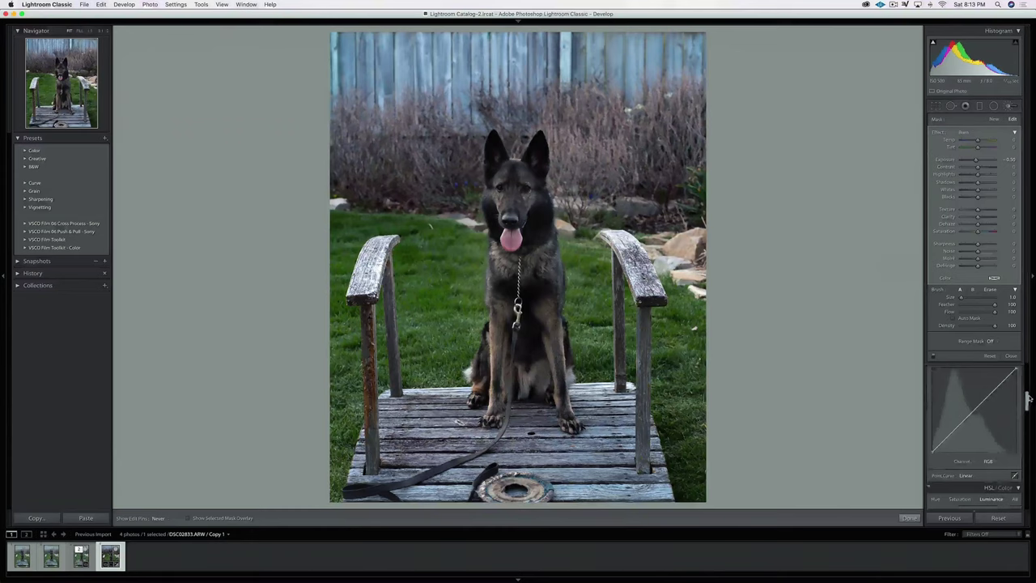
# - Darken and desaturate the grass by setting Green luminance to -85 and Green saturation to -95
pyautogui.moveTo(1029, 399); pyautogui.dragTo(1031, 410)
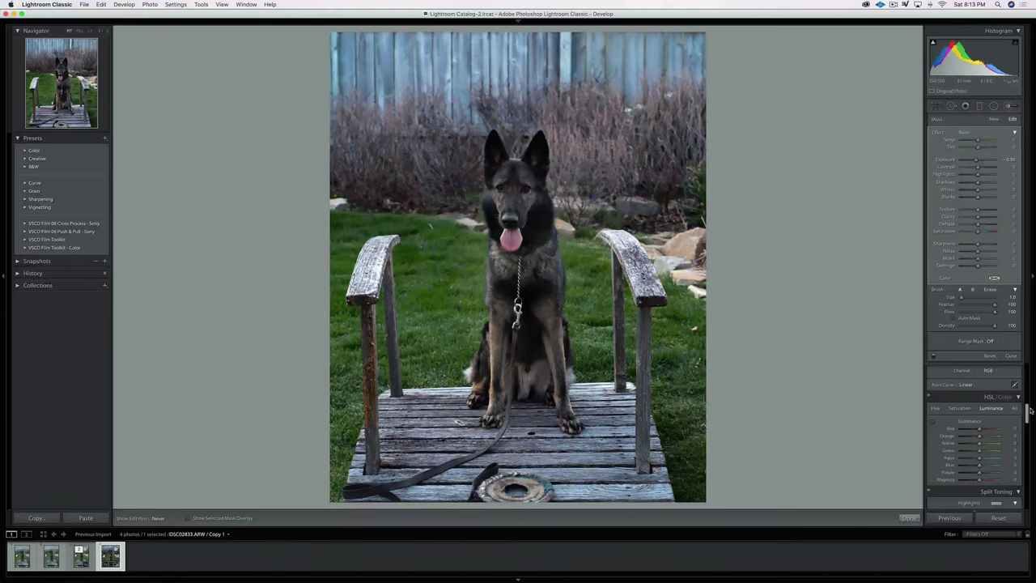
pyautogui.moveTo(980, 451); pyautogui.dragTo(964, 451)
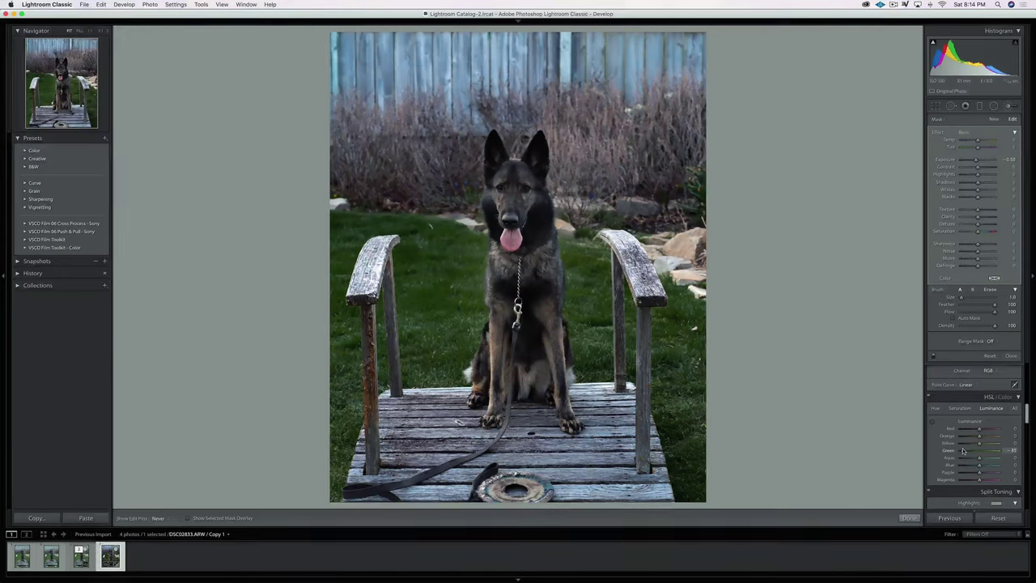
pyautogui.click(960, 408)
pyautogui.moveTo(978, 454); pyautogui.dragTo(961, 454)
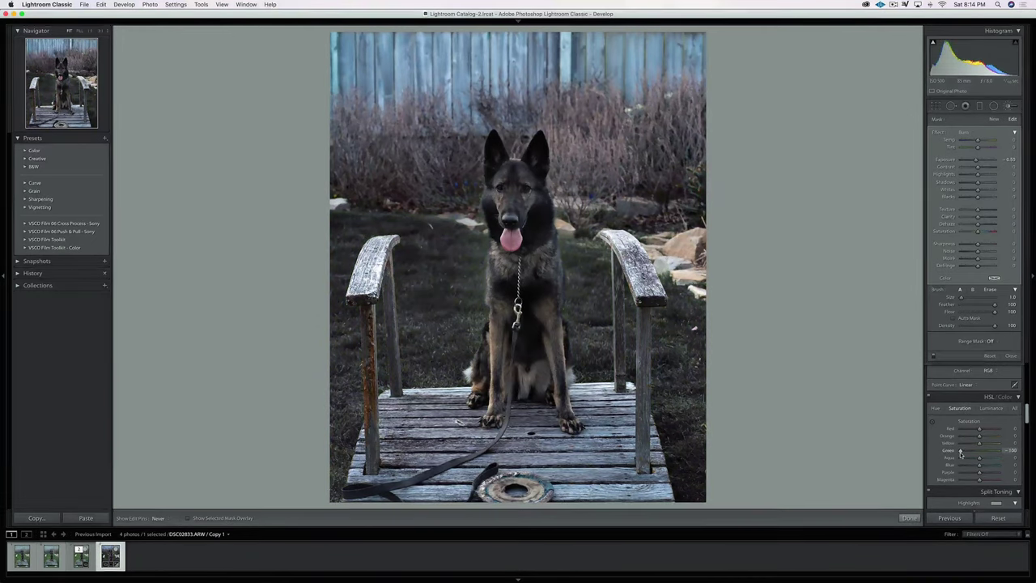
pyautogui.moveTo(961, 454); pyautogui.dragTo(962, 454)
# - Draw another radial filter around the dog, extending it above the ears and widening it slightly past the body
pyautogui.click(994, 107)
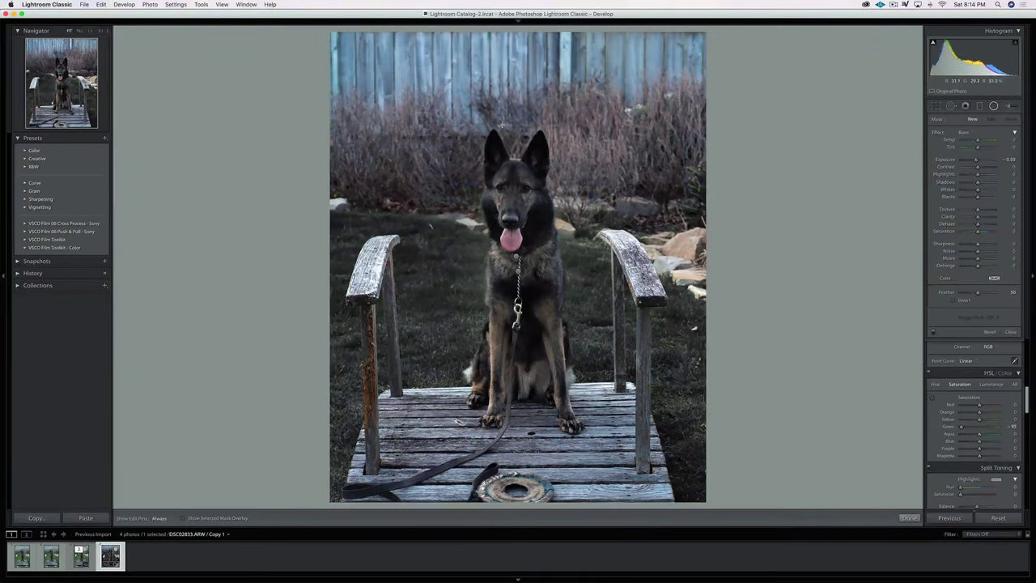
pyautogui.moveTo(506, 126)
pyautogui.mouseDown()
pyautogui.moveTo(605, 362)
pyautogui.moveTo(557, 278)
pyautogui.moveTo(512, 140)
pyautogui.moveTo(526, 276)
pyautogui.mouseUp()
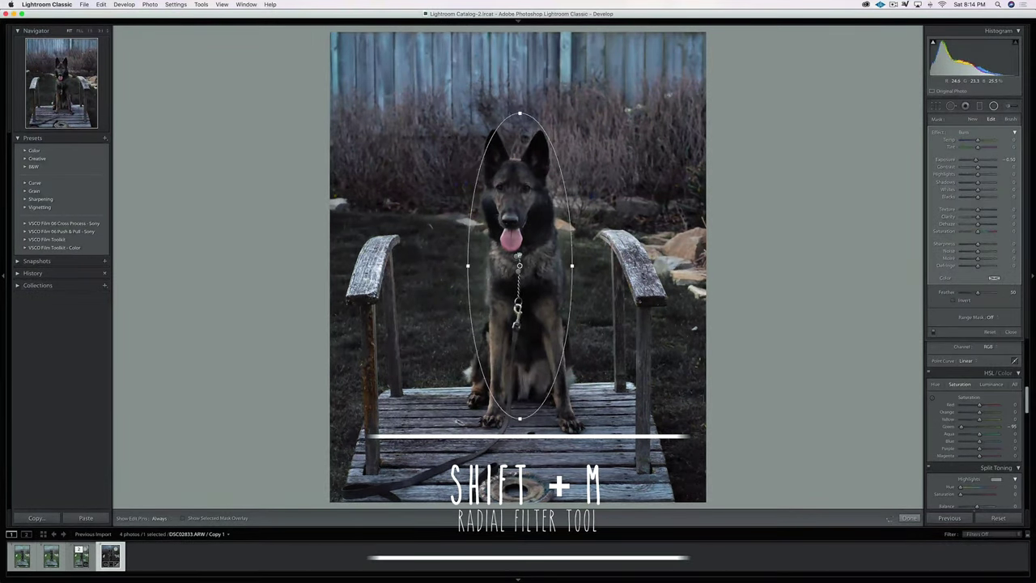
pyautogui.moveTo(519, 113); pyautogui.dragTo(519, 104)
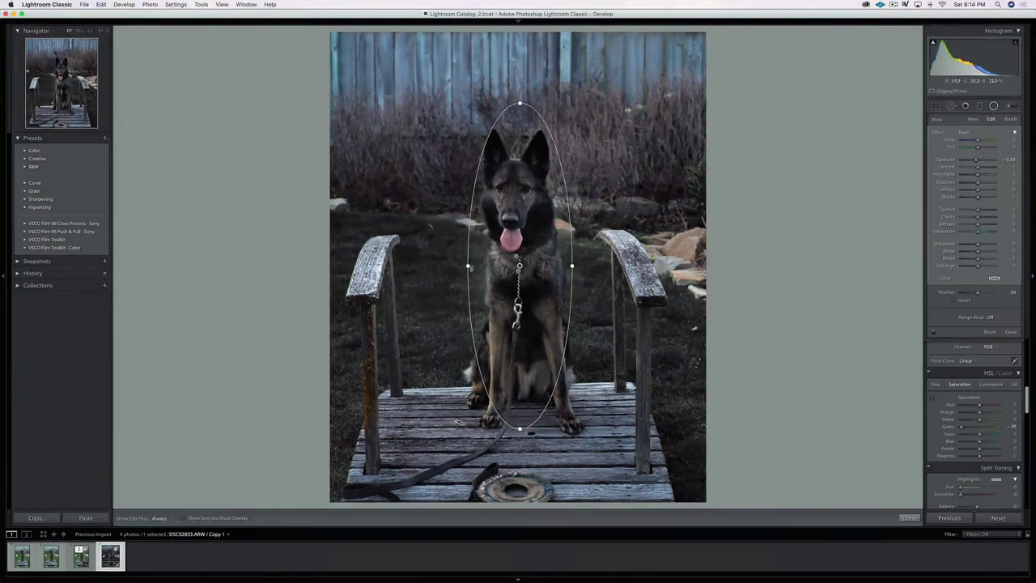
pyautogui.moveTo(467, 266); pyautogui.dragTo(461, 266)
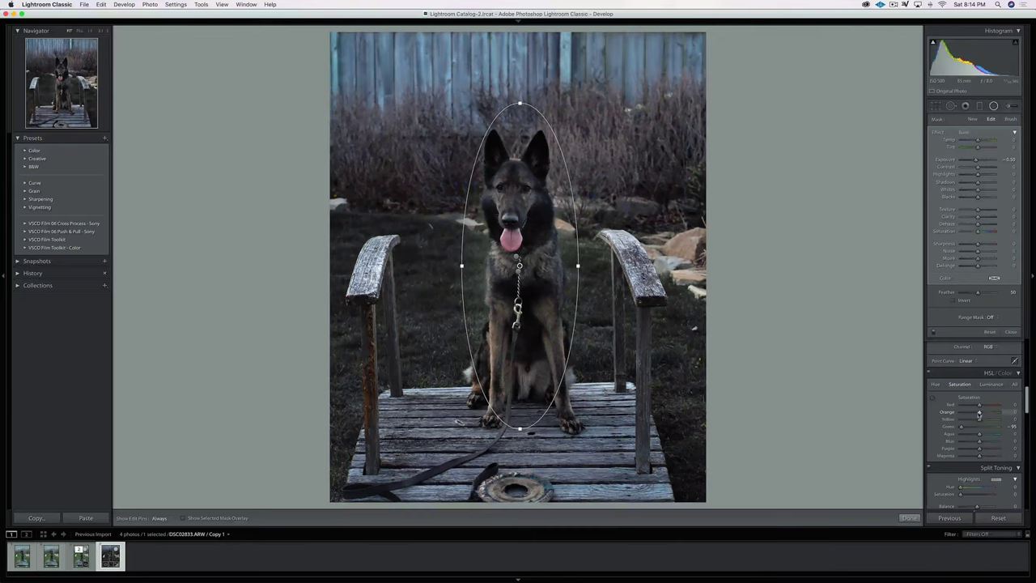
# - Try lowering Orange saturation and restore it, then set Orange luminance to -21 and finish the radial filter
pyautogui.moveTo(975, 413); pyautogui.dragTo(967, 413)
pyautogui.moveTo(972, 413); pyautogui.dragTo(978, 416)
pyautogui.click(991, 384)
pyautogui.moveTo(978, 414); pyautogui.dragTo(975, 414)
pyautogui.click(909, 518)
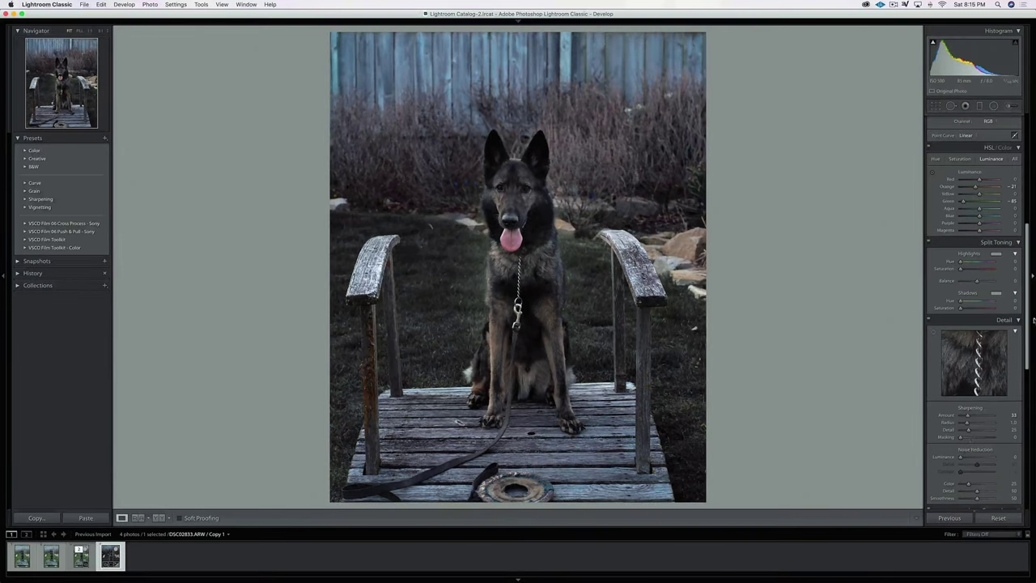
# - Tint the split-toning highlights with hue 44 and saturation 24
pyautogui.scroll(1, 1026, 287)
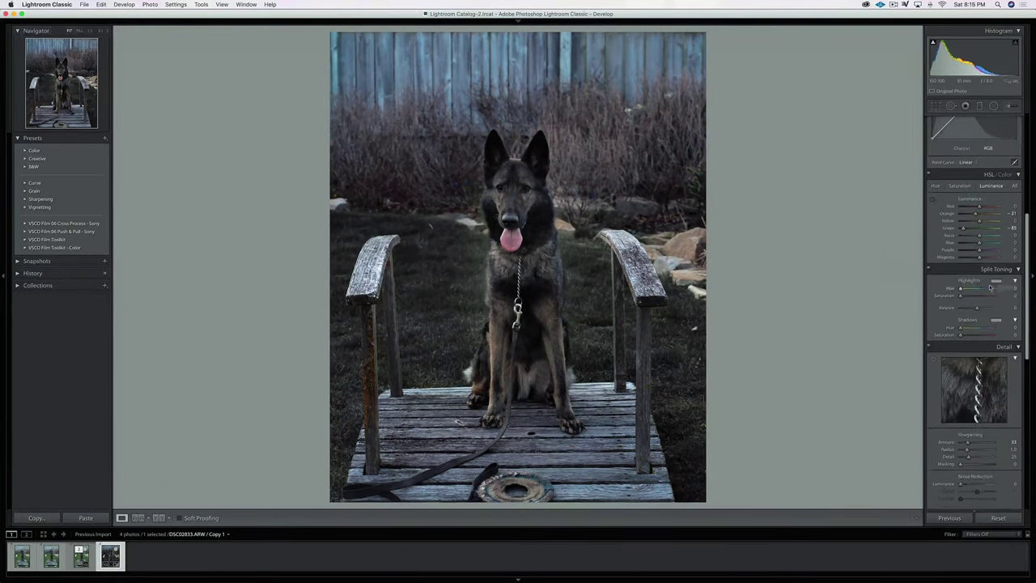
pyautogui.click(996, 283)
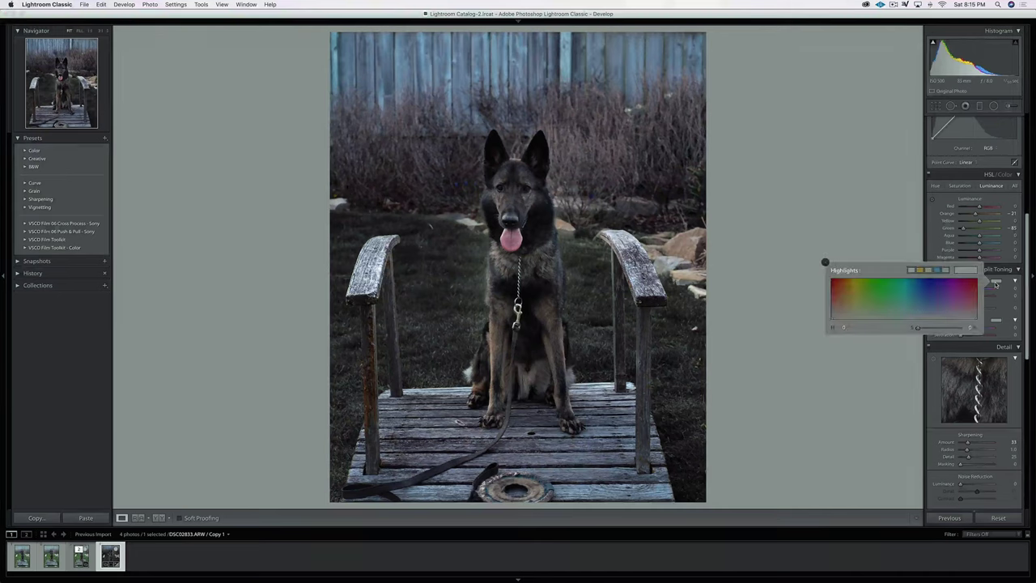
pyautogui.click(854, 286)
pyautogui.moveTo(946, 327); pyautogui.dragTo(927, 329)
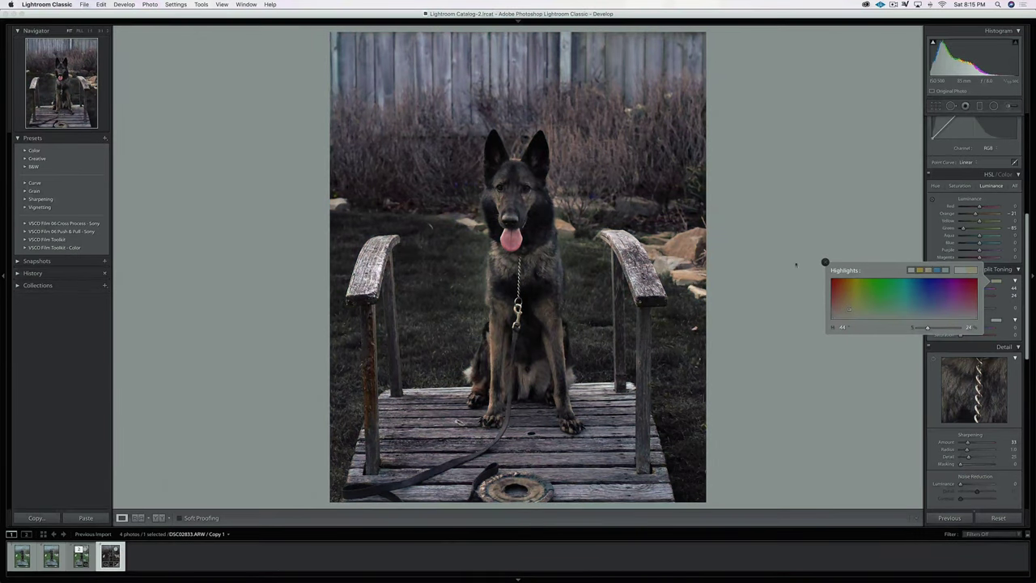
pyautogui.click(825, 262)
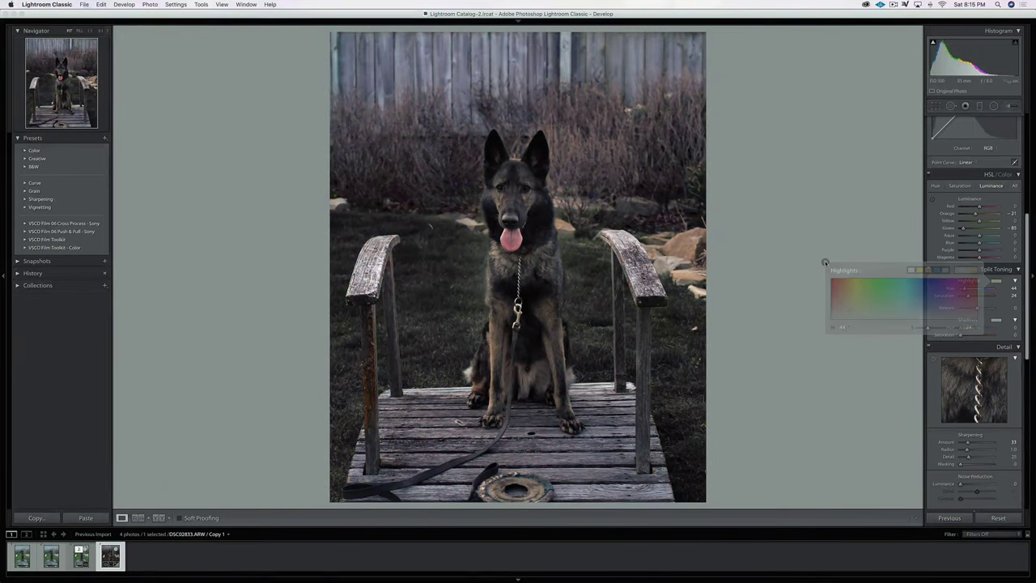
pyautogui.click(998, 321)
pyautogui.click(825, 302)
# - Draw a wider radial filter centered on the dog, reaching from above the ears to just below the paws
pyautogui.click(995, 105)
pyautogui.moveTo(503, 57)
pyautogui.mouseDown()
pyautogui.moveTo(589, 392)
pyautogui.moveTo(562, 328)
pyautogui.mouseUp()
pyautogui.moveTo(474, 168); pyautogui.dragTo(482, 337)
pyautogui.moveTo(516, 483); pyautogui.dragTo(516, 451)
pyautogui.moveTo(577, 274); pyautogui.dragTo(590, 277)
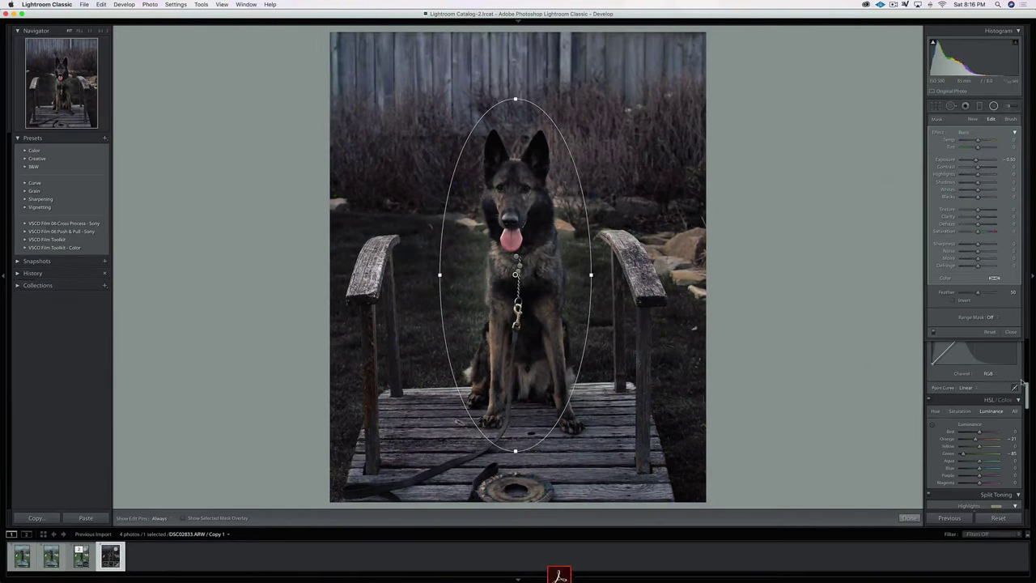
# - Tint the split-toning shadows with hue 180 and saturation 5
pyautogui.moveTo(1025, 391); pyautogui.dragTo(1023, 413)
pyautogui.click(996, 439)
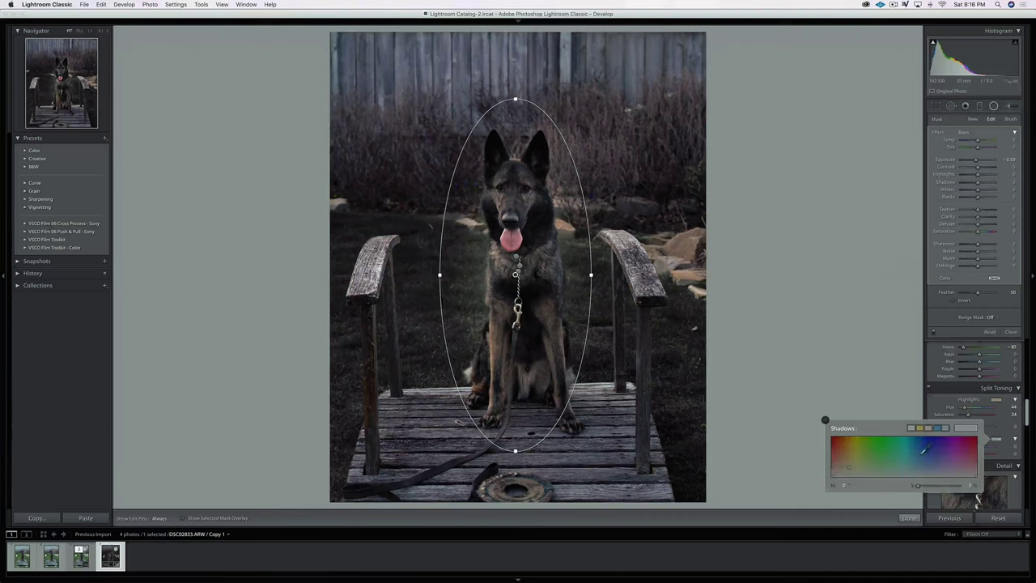
pyautogui.click(909, 456)
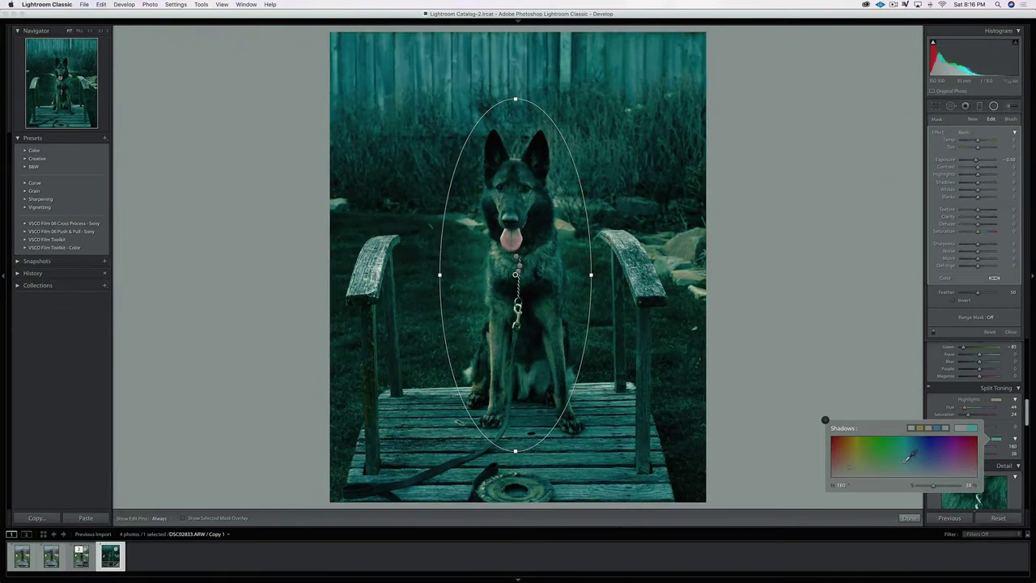
pyautogui.moveTo(934, 487); pyautogui.dragTo(919, 487)
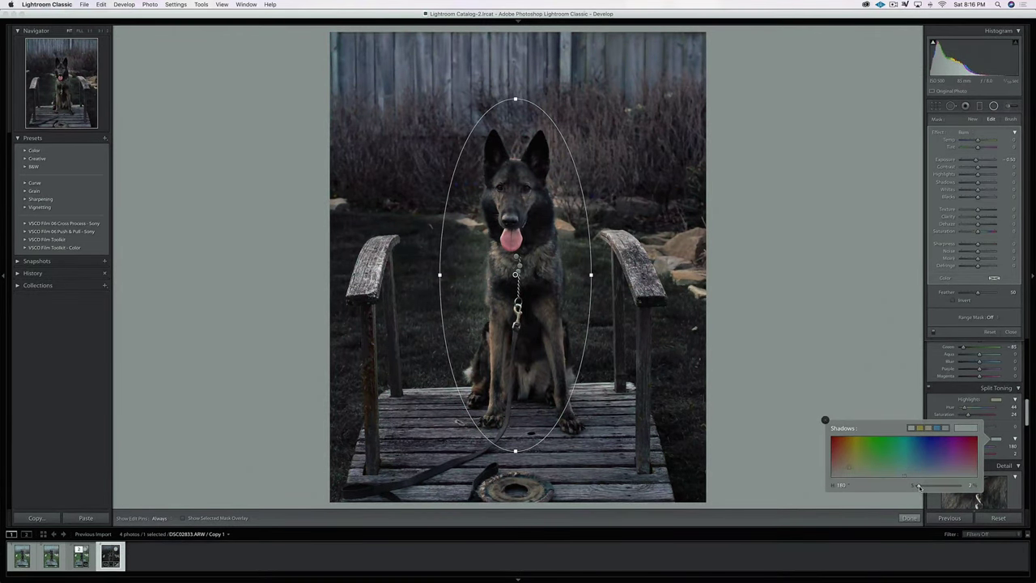
pyautogui.moveTo(947, 486); pyautogui.dragTo(918, 487)
pyautogui.click(826, 420)
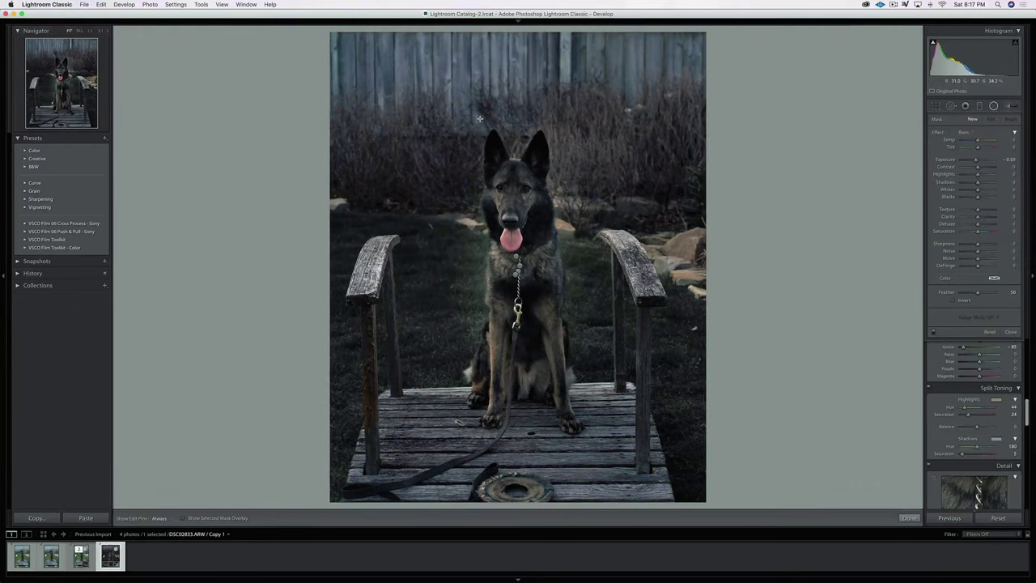
# - Draw a still wider radial filter and fit its ellipse around the dog, spanning the space between the bridge handrails
pyautogui.moveTo(483, 125); pyautogui.dragTo(551, 274)
pyautogui.moveTo(516, 233); pyautogui.dragTo(537, 342)
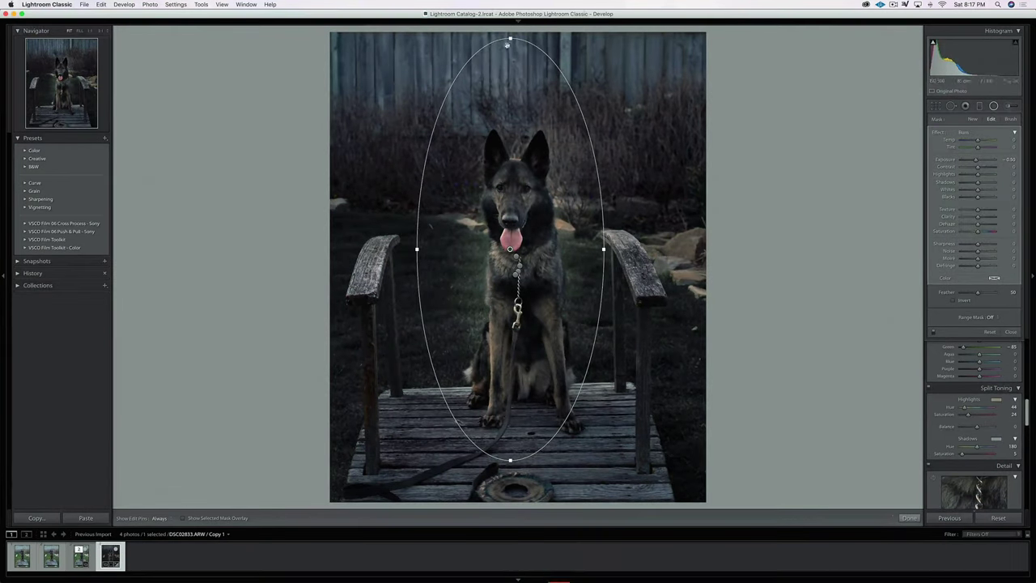
pyautogui.moveTo(512, 38); pyautogui.dragTo(518, 105)
pyautogui.moveTo(511, 395); pyautogui.dragTo(519, 429)
pyautogui.moveTo(525, 349); pyautogui.dragTo(535, 385)
pyautogui.moveTo(521, 464); pyautogui.dragTo(520, 460)
pyautogui.moveTo(614, 285); pyautogui.dragTo(620, 284)
pyautogui.moveTo(550, 306); pyautogui.dragTo(547, 303)
pyautogui.moveTo(518, 458); pyautogui.dragTo(518, 464)
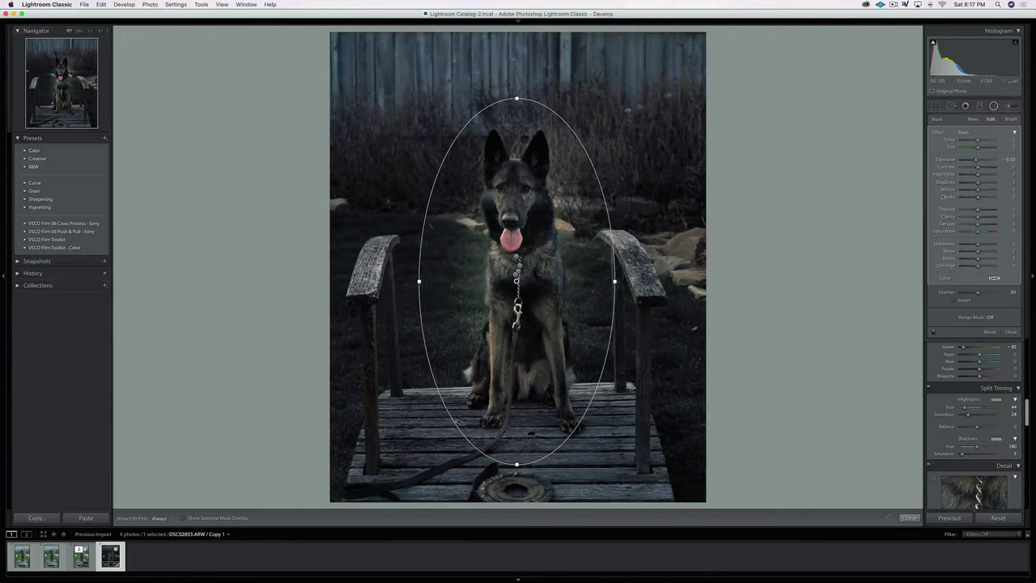
# - Raise the radial filter's Exposure and invert it so the dog inside the ellipse is brightened, then finish the filter
pyautogui.moveTo(978, 161); pyautogui.dragTo(980, 162)
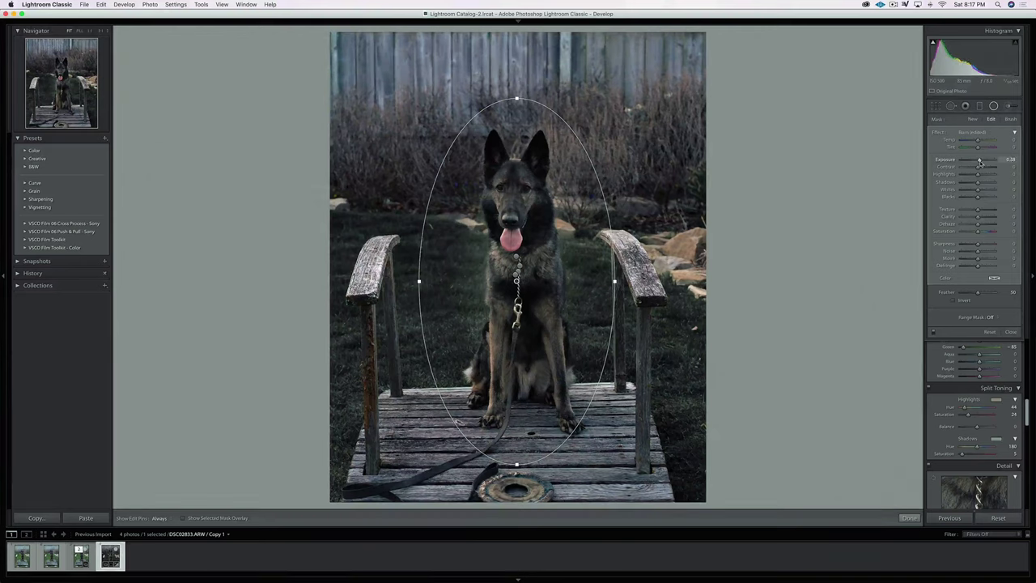
pyautogui.click(951, 300)
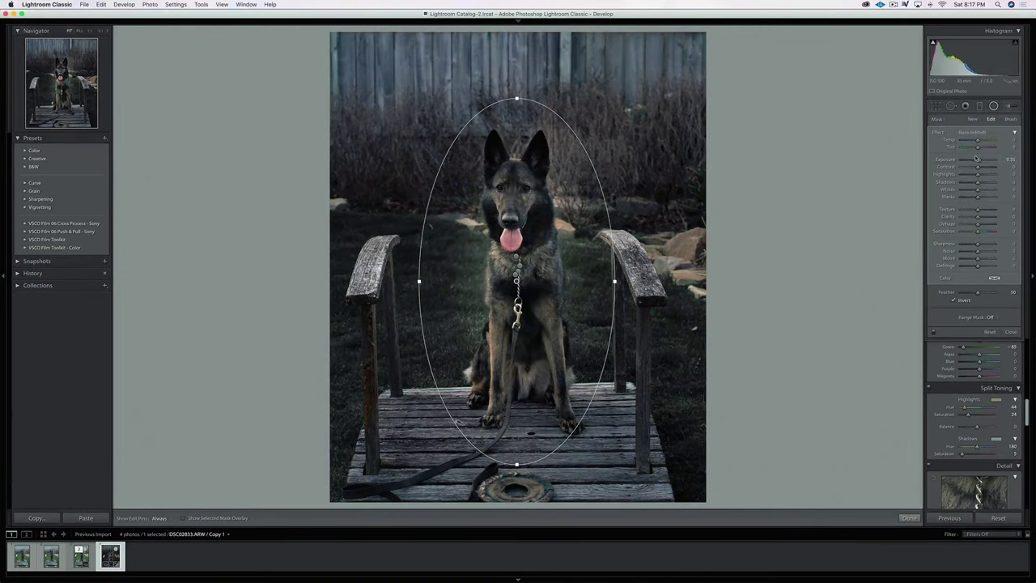
pyautogui.click(1011, 161)
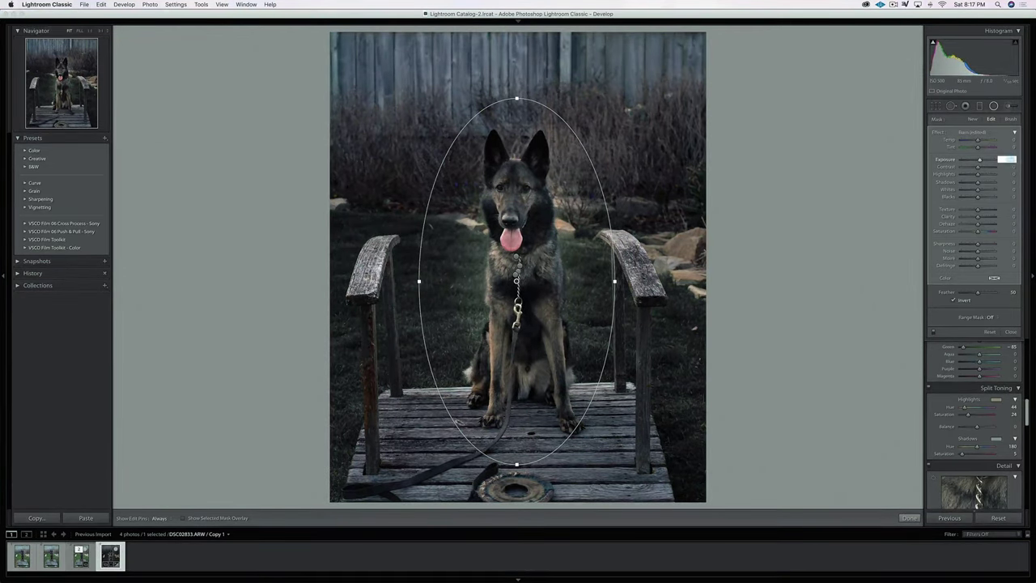
pyautogui.click(910, 519)
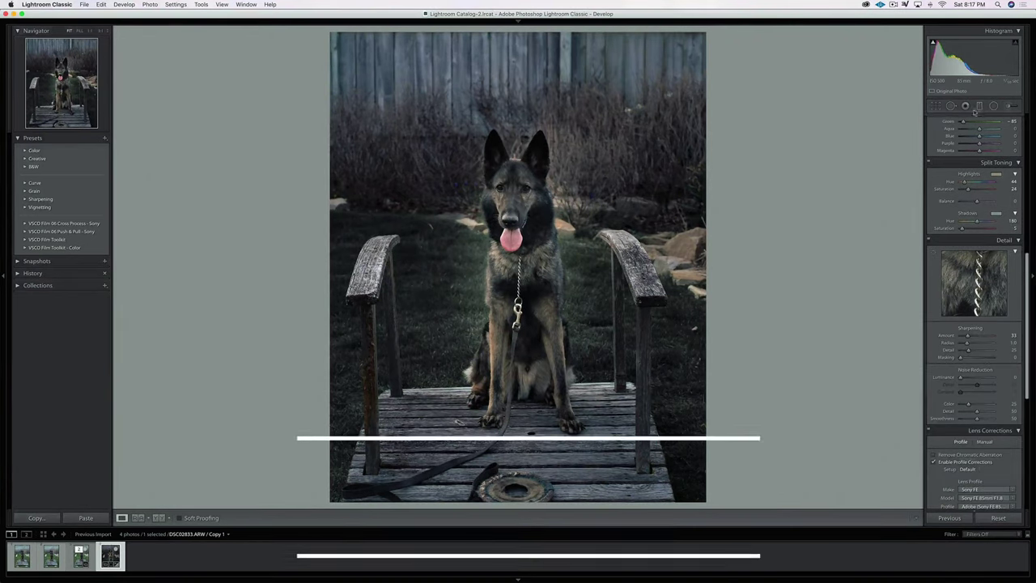
# - Darken both sides of the photo with graduated filters running inward from the left and right edges
pyautogui.press('m')
pyautogui.moveTo(267, 269); pyautogui.dragTo(427, 277)
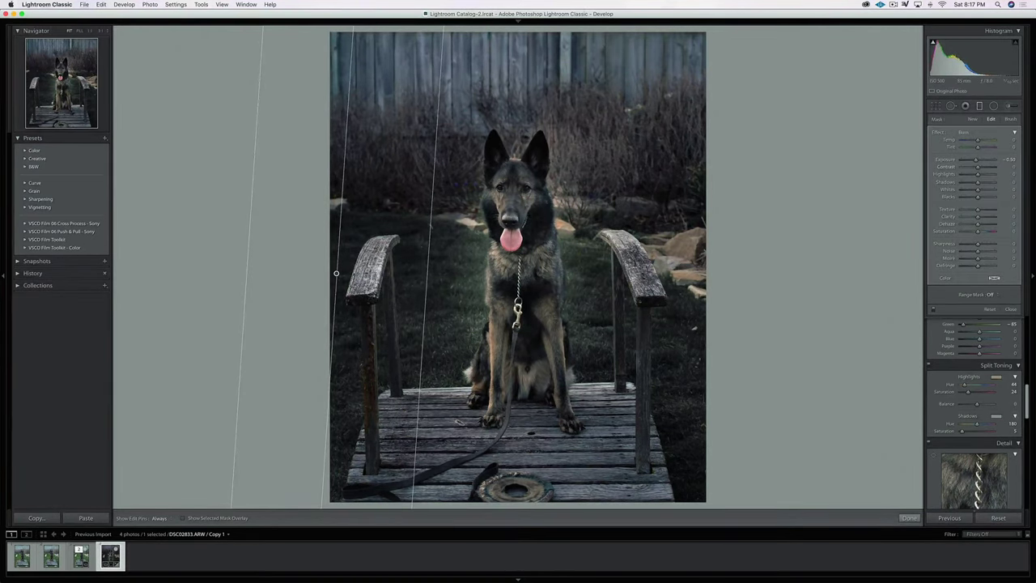
pyautogui.moveTo(826, 265); pyautogui.dragTo(590, 290)
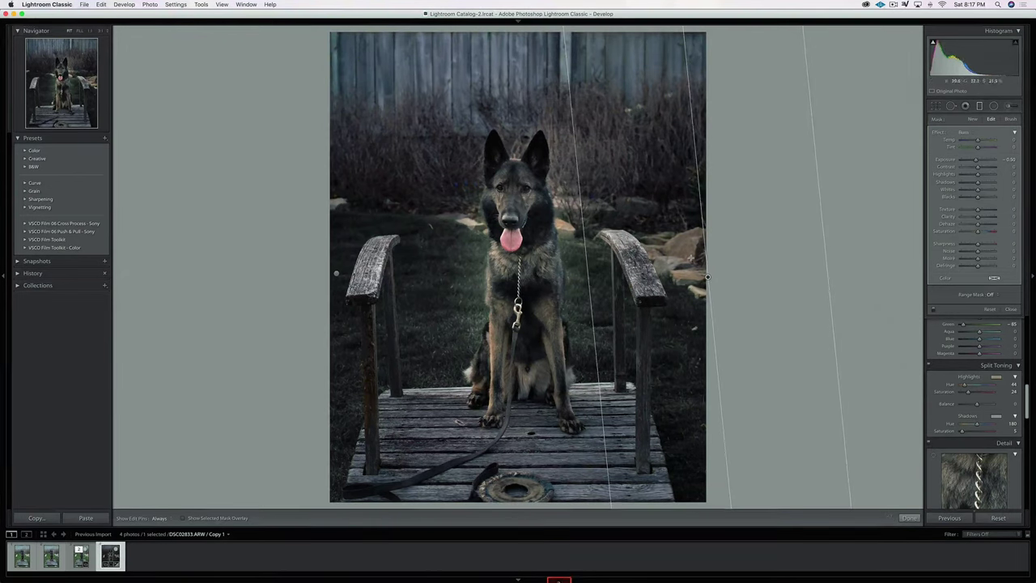
pyautogui.click(909, 517)
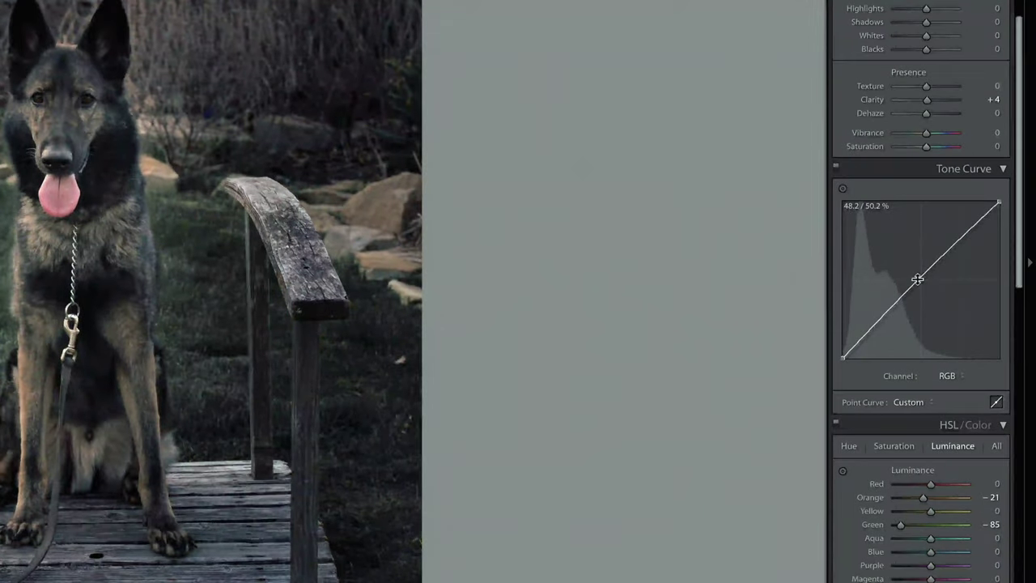
# - Shape the RGB tone curve with midtone and highlight points, a white point lowered to about 95%, and slightly darker shadows
pyautogui.click(918, 278)
pyautogui.click(980, 220)
pyautogui.moveTo(1000, 203); pyautogui.dragTo(1001, 210)
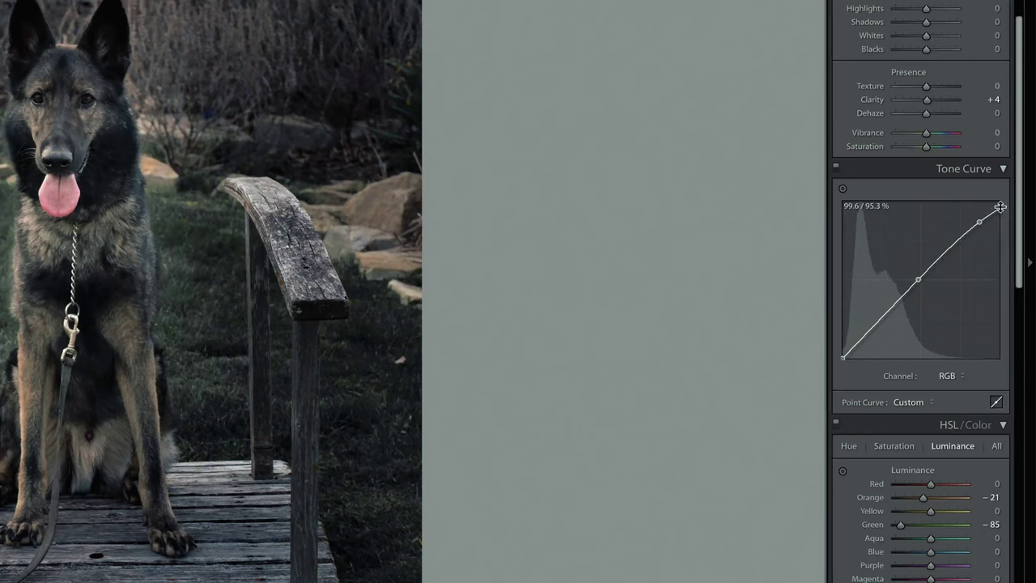
pyautogui.click(879, 325)
pyautogui.moveTo(878, 324); pyautogui.dragTo(881, 327)
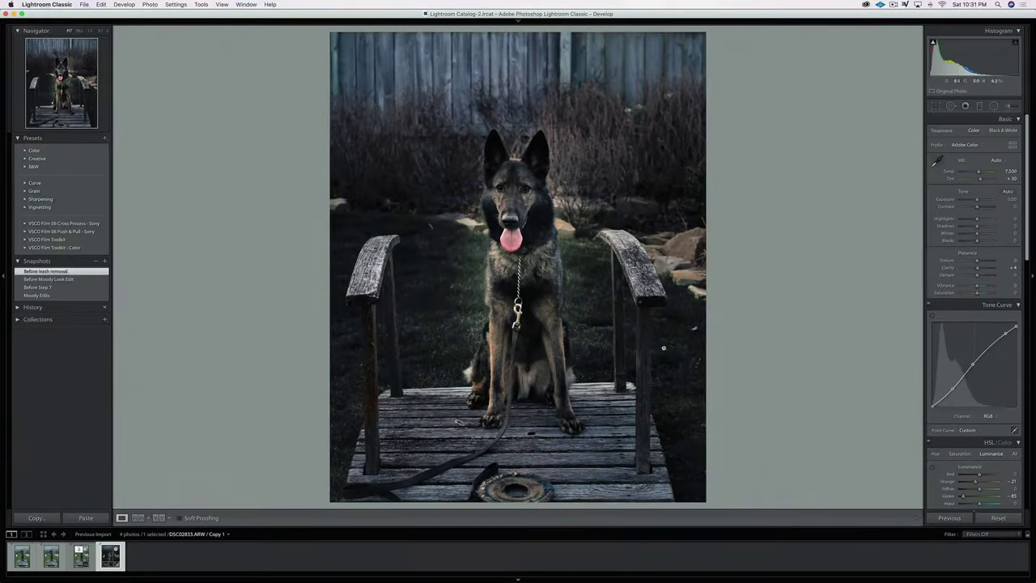
# - Open the edited photo in Adobe Photoshop 2020 and choose the Spot Healing Brush tool
pyautogui.rightClick(663, 348)
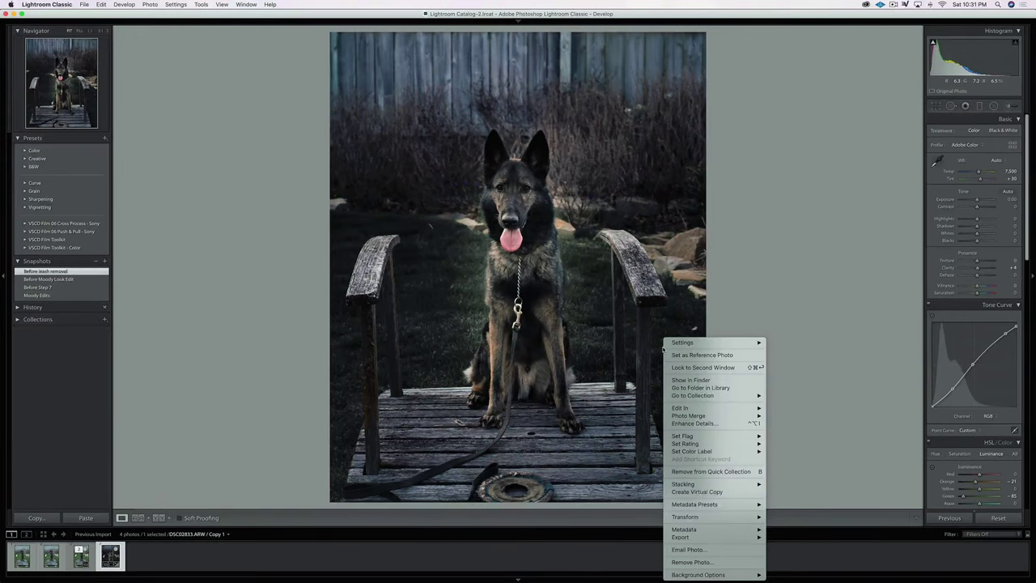
pyautogui.moveTo(684, 408)
pyautogui.click(810, 413)
pyautogui.click(10, 123)
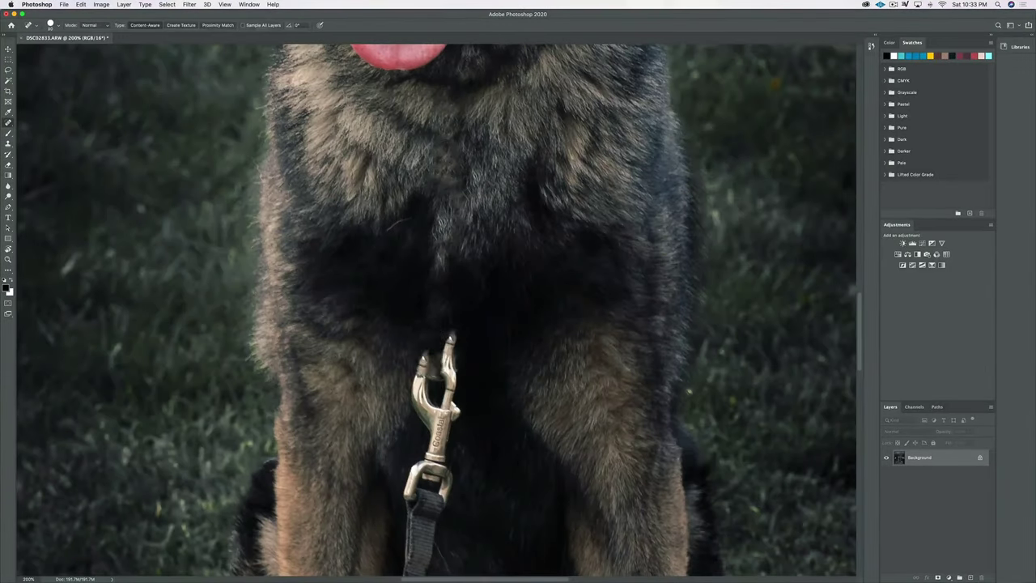